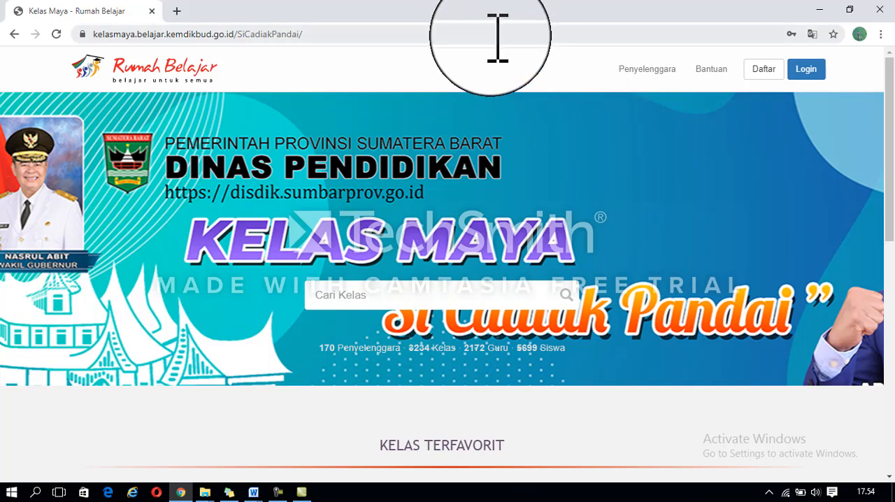
Step: Shorten the address to kelasmaya.belajar.kemdikbud.go.id and load the main Kelas Maya site
click(498, 37)
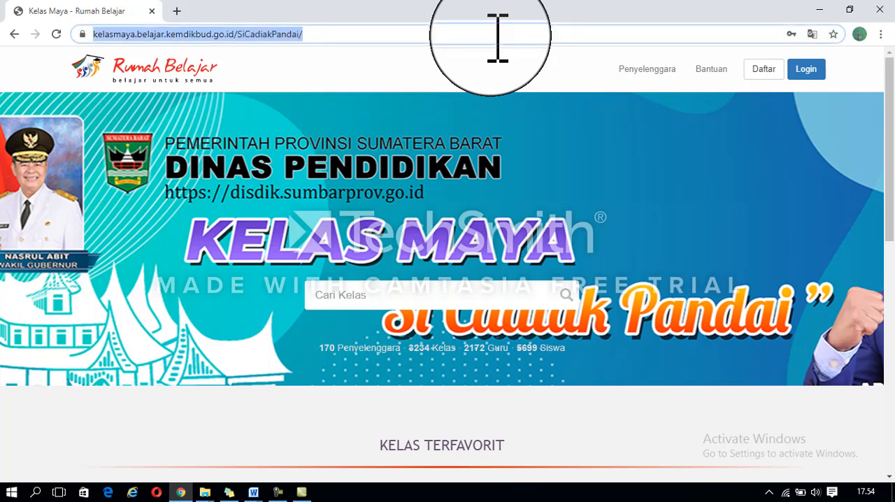
key(End)
key(BackSpace)
key(BackSpace)
key(BackSpace)
key(BackSpace)
key(BackSpace)
key(BackSpace)
key(BackSpace)
key(BackSpace)
key(BackSpace)
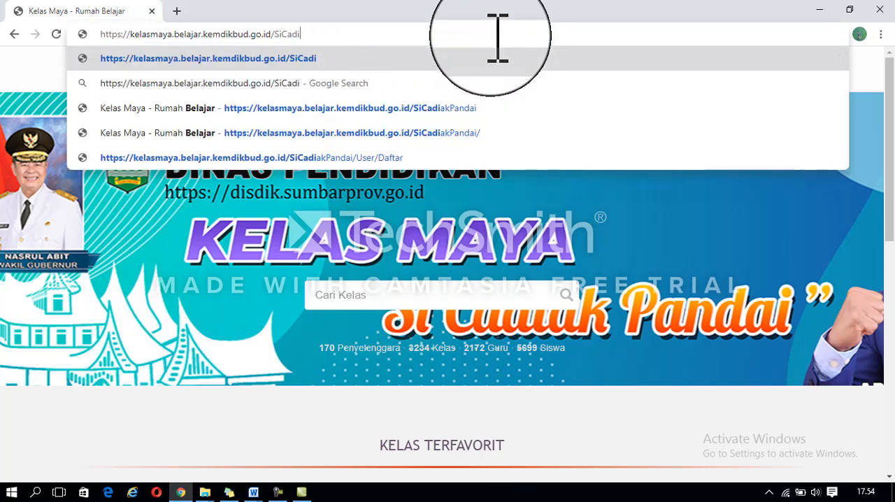
key(BackSpace)
key(BackSpace)
key(BackSpace)
key(BackSpace)
key(BackSpace)
key(BackSpace)
key(BackSpace)
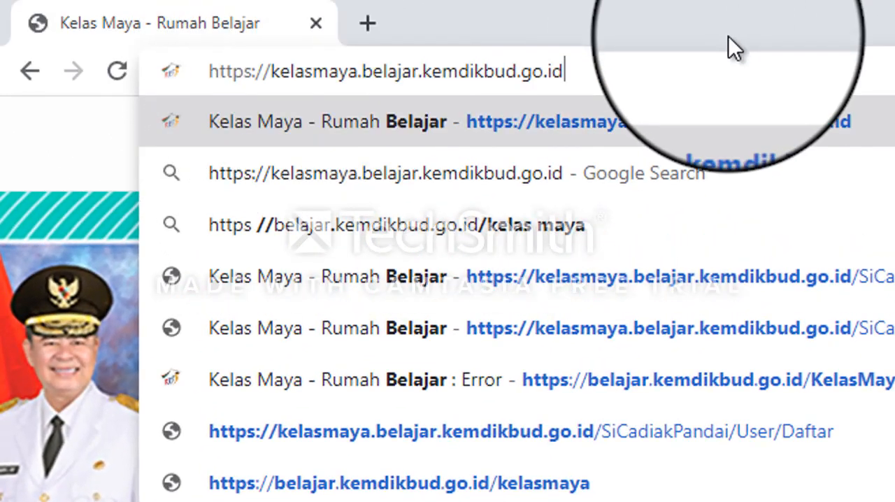
key(Return)
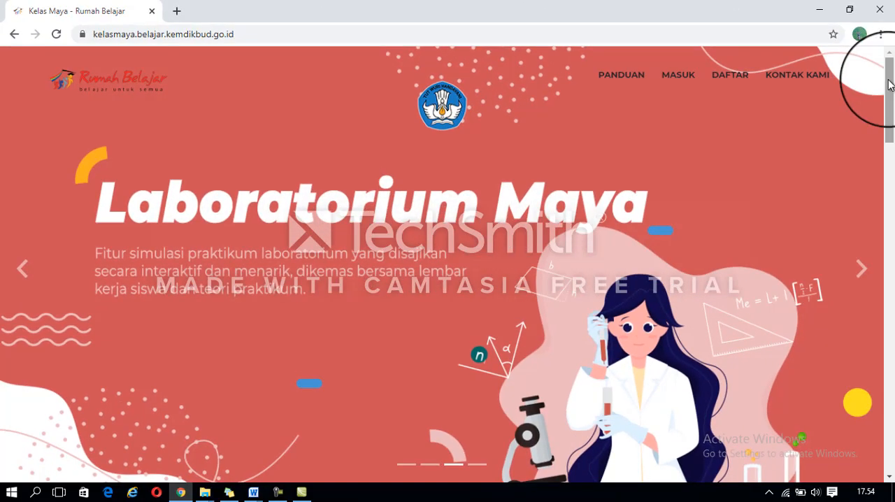
Step: Open the Sumatera Barat portal from the Kelas Maya di Daerah section
drag(890, 84, 894, 336)
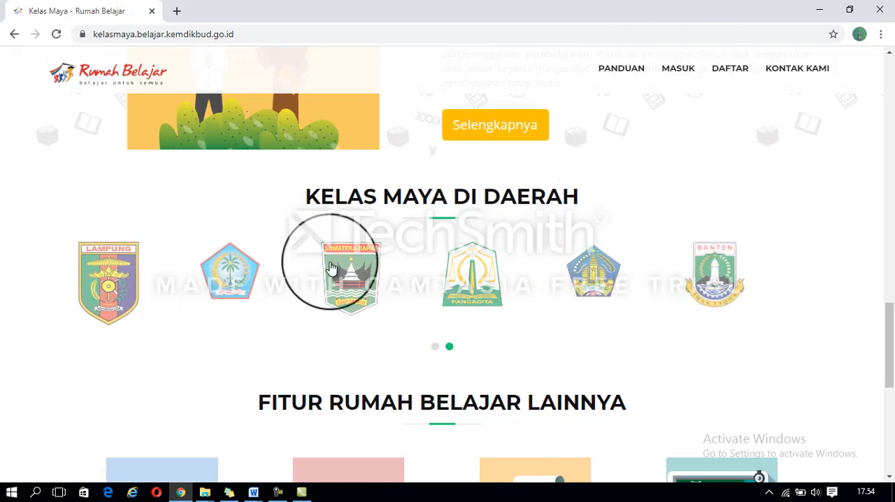
click(339, 268)
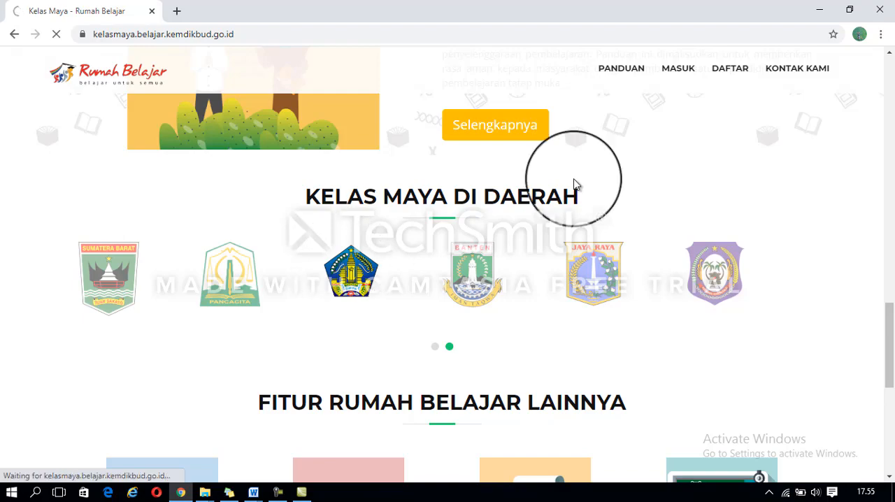
drag(892, 312, 893, 126)
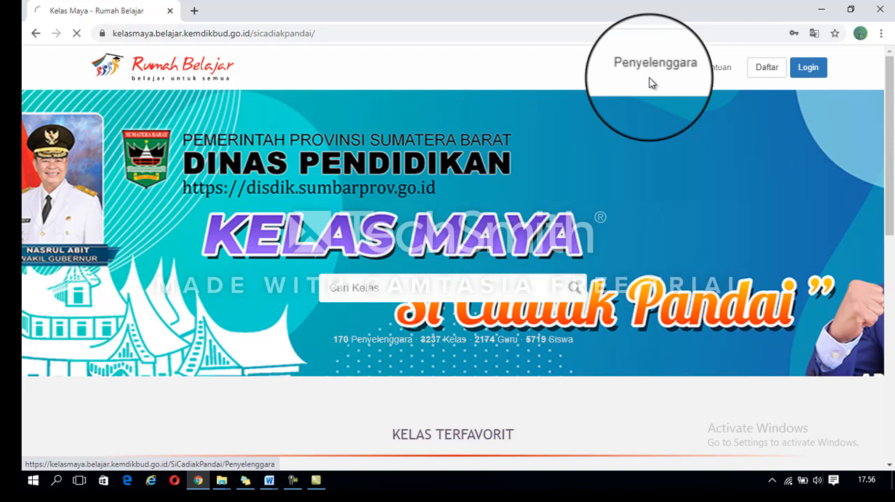
Step: View the Penyelenggara list of schools and return to the Sumatera Barat portal's home page
click(650, 84)
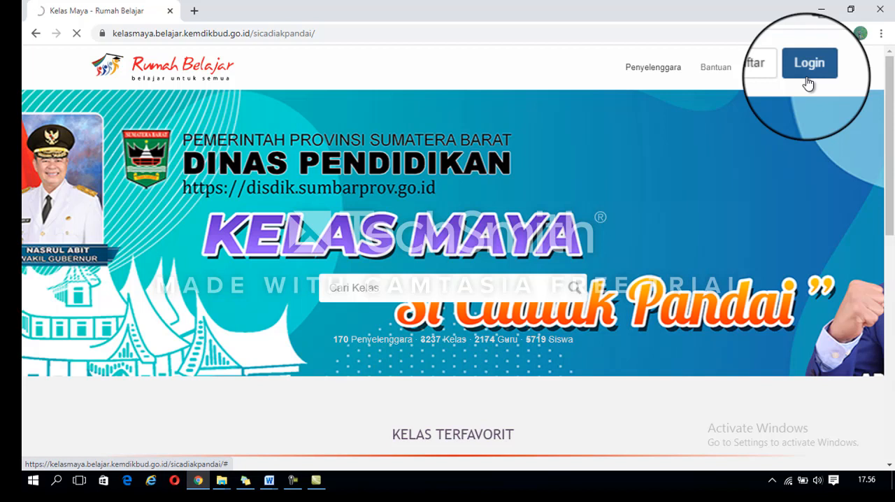
click(808, 84)
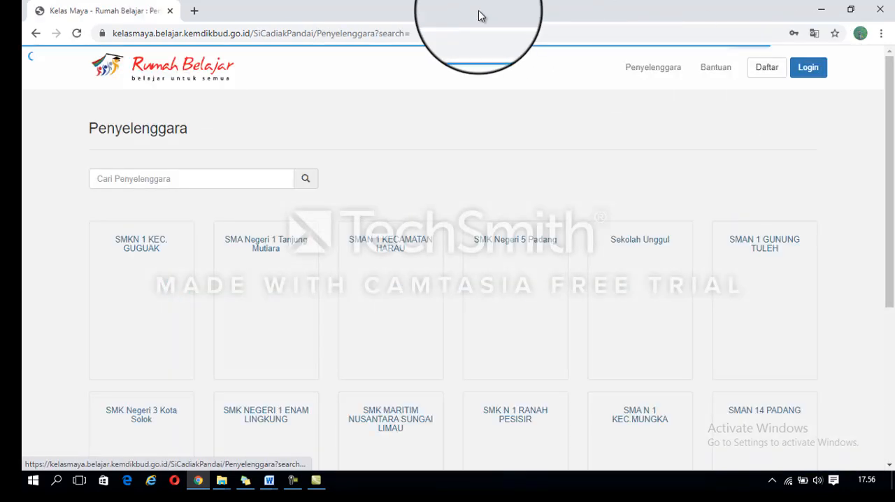
click(35, 33)
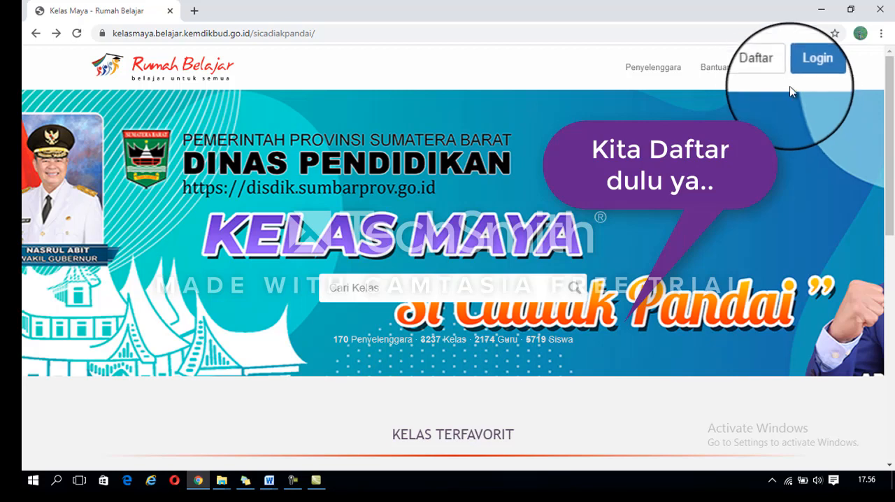
Step: Open the teacher registration form (Daftar Sebagai Guru) and go through its ID User, Nama and Deskripsi fields
click(764, 68)
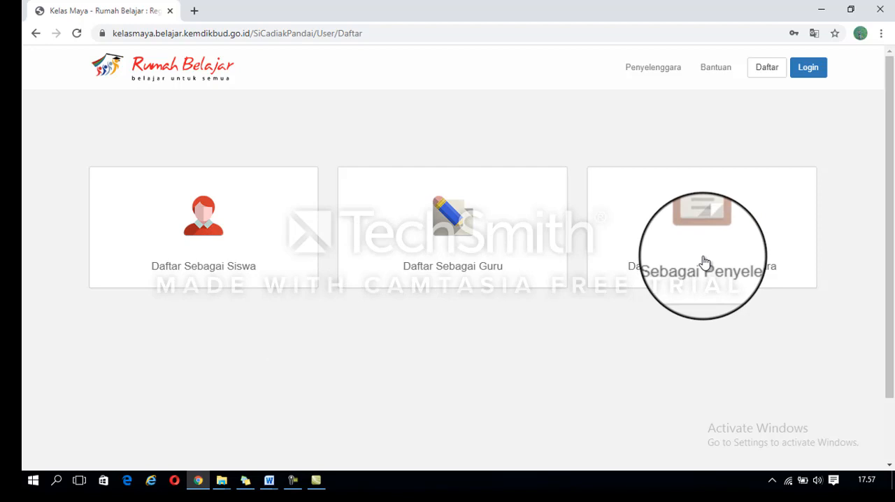
click(460, 236)
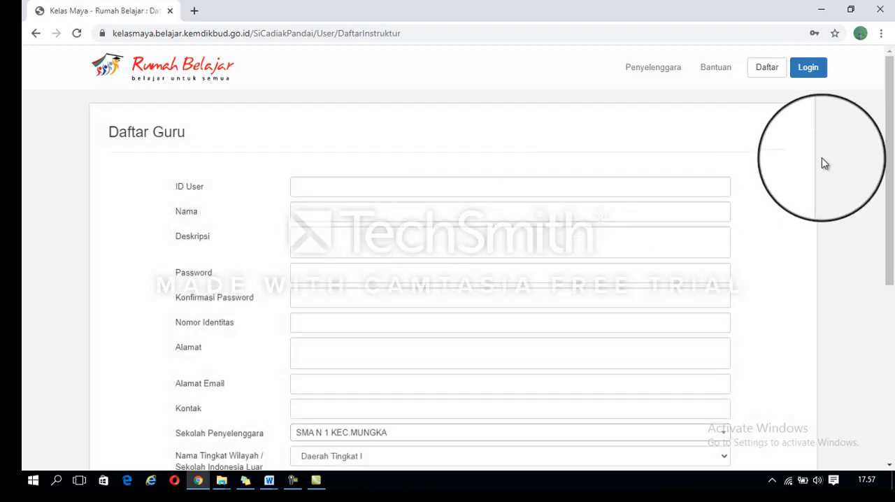
drag(889, 154, 894, 192)
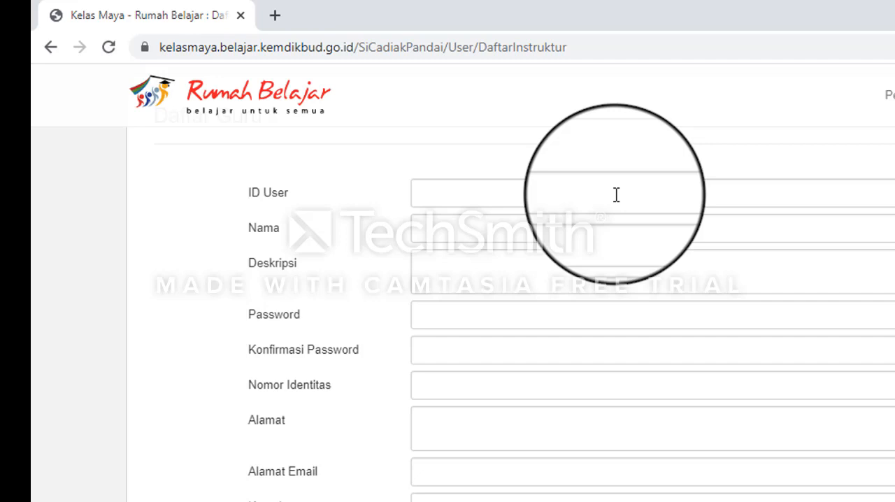
click(616, 194)
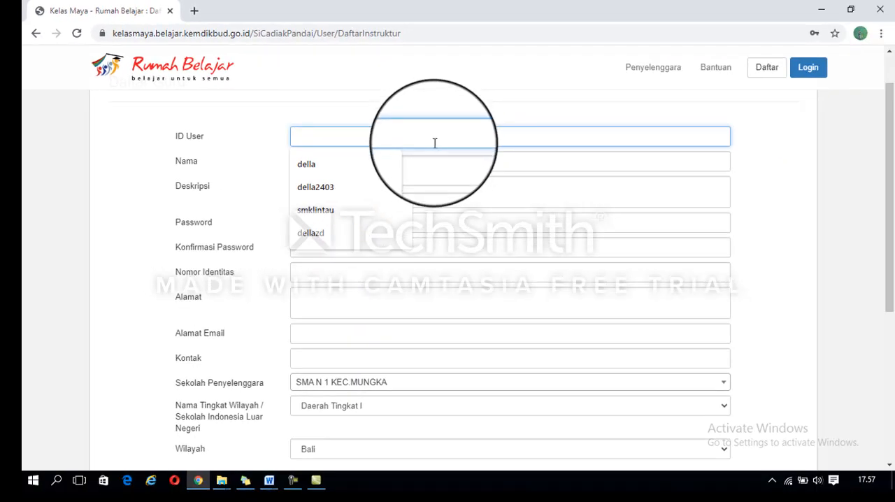
click(437, 156)
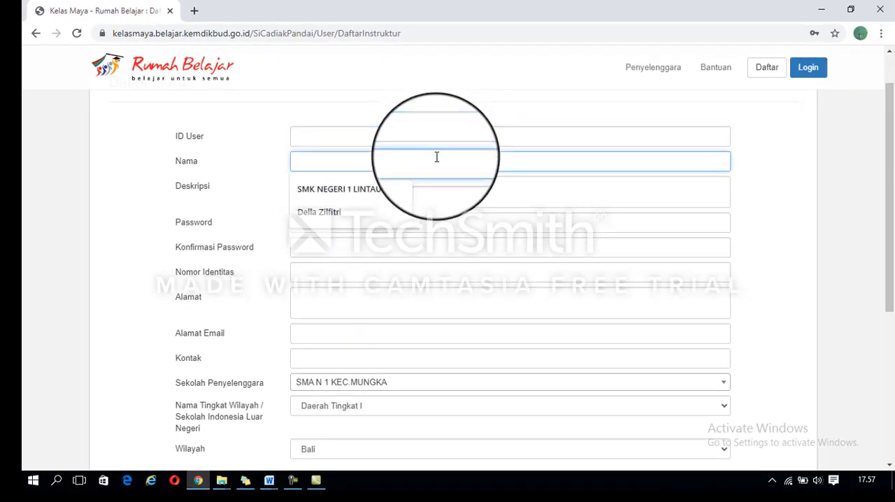
click(443, 190)
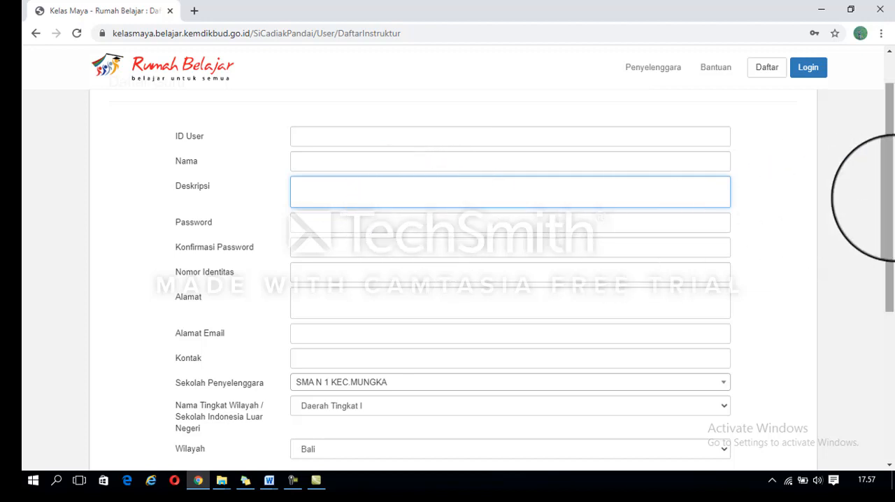
Step: Search the Sekolah Penyelenggara options for "smk negeri 1 li" and choose SMK NEGERI 1 LINTAU BUO
drag(890, 200, 894, 288)
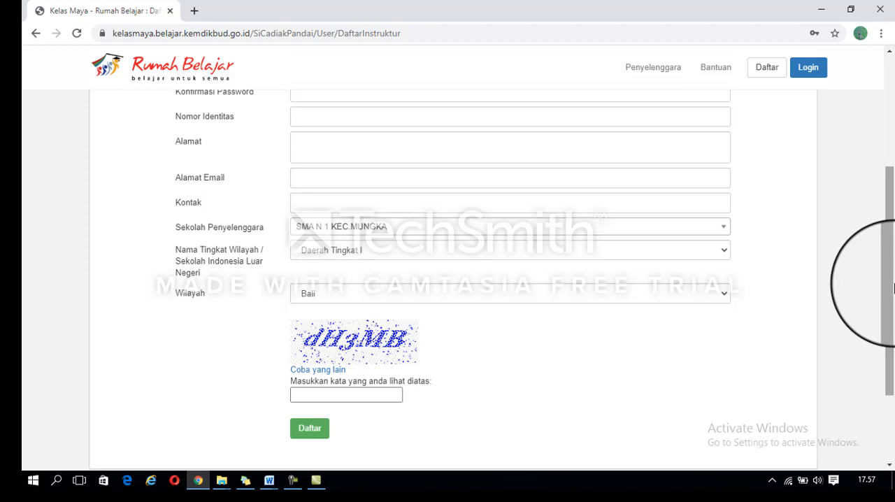
drag(893, 288, 893, 263)
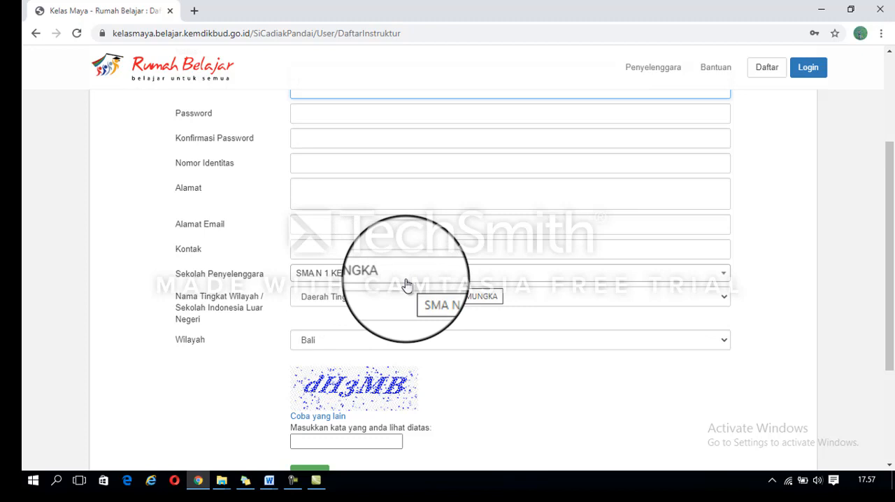
click(721, 274)
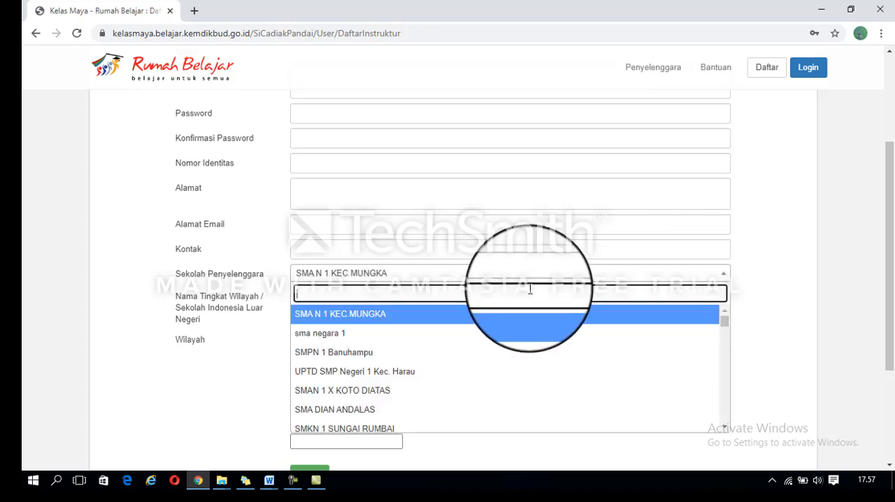
text(smkn)
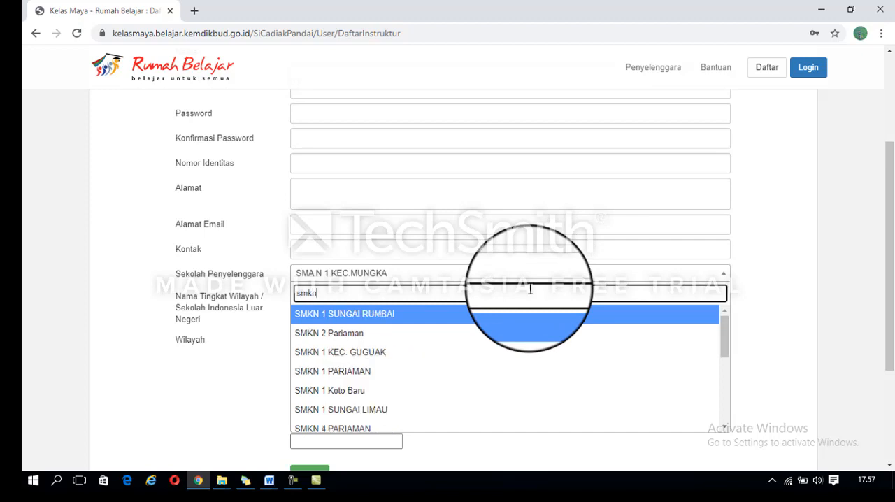
key(BackSpace)
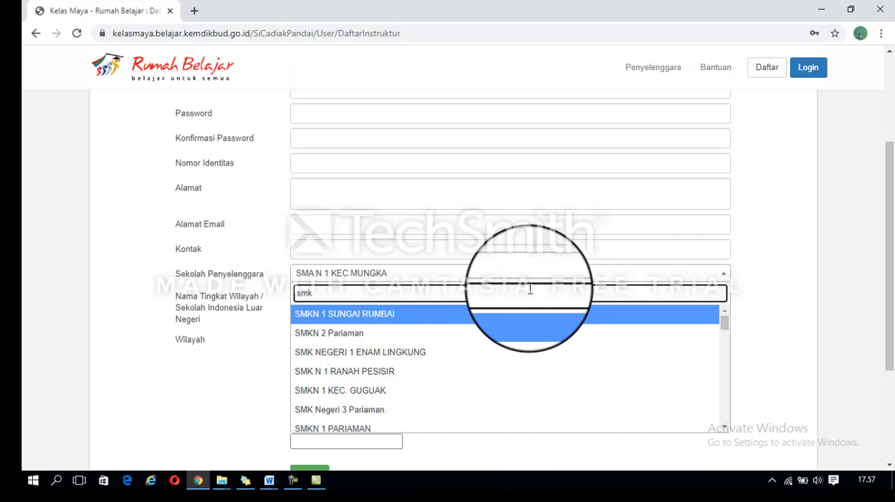
text(negeri)
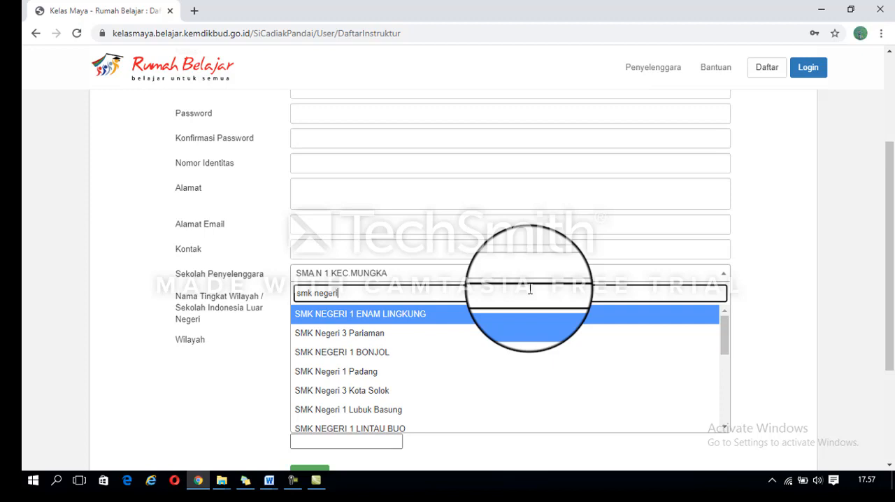
text( 1 li)
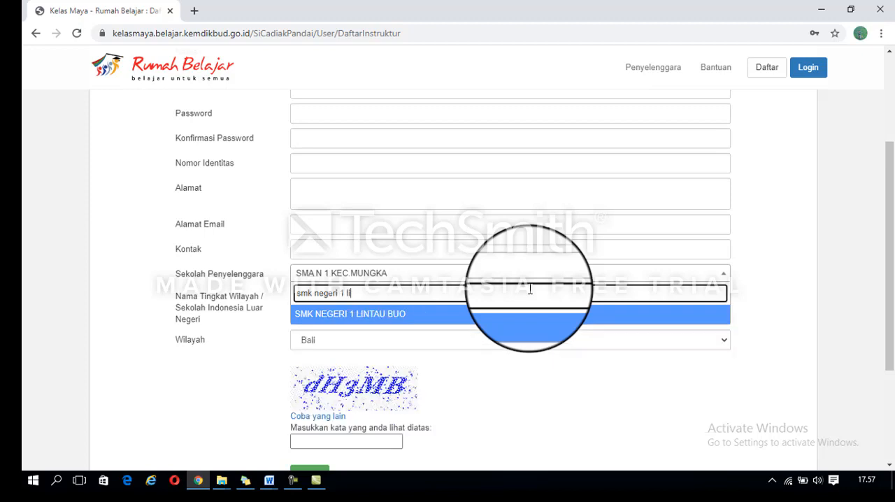
click(520, 316)
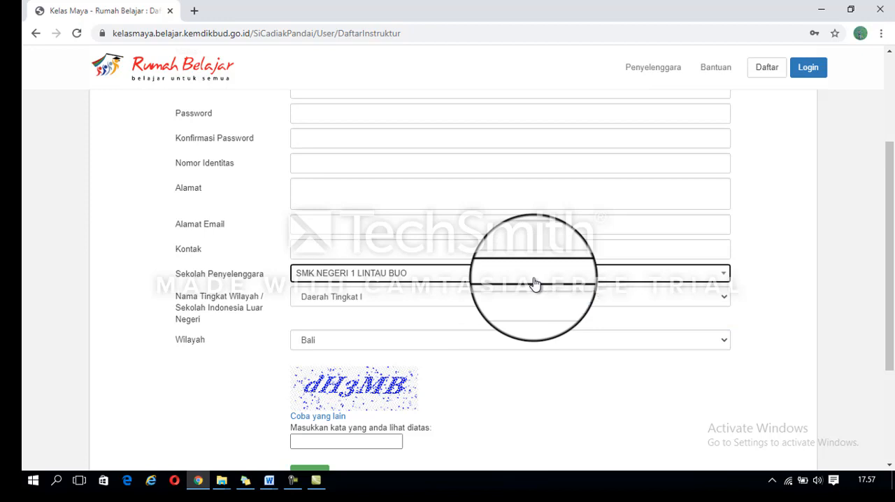
click(534, 273)
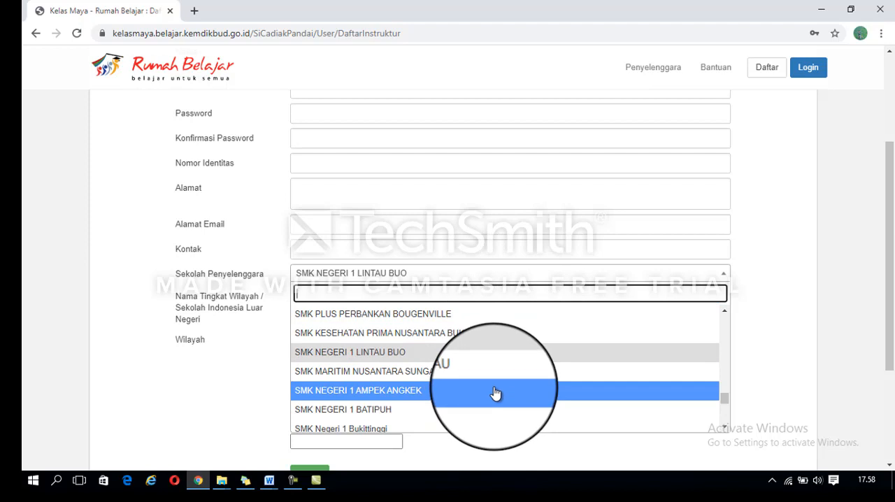
key(Escape)
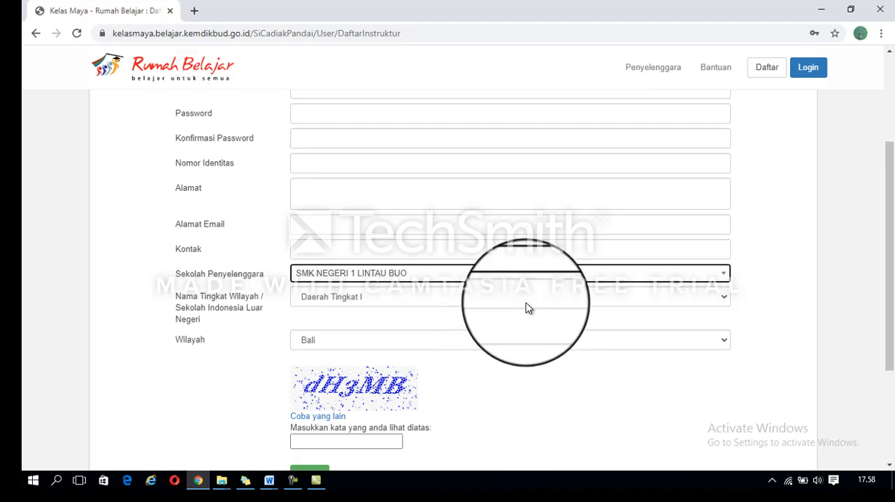
Step: Set Wilayah to Sumatera Barat in the teacher registration form
click(502, 347)
key(s)
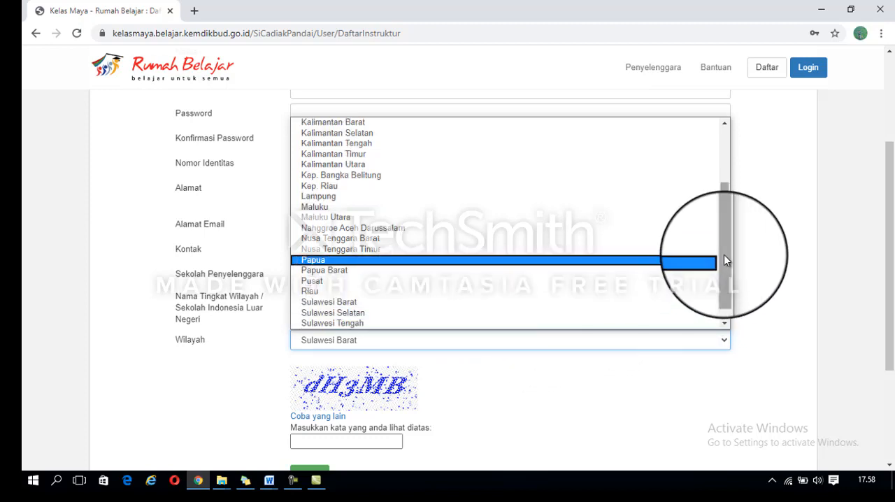
drag(724, 255, 730, 346)
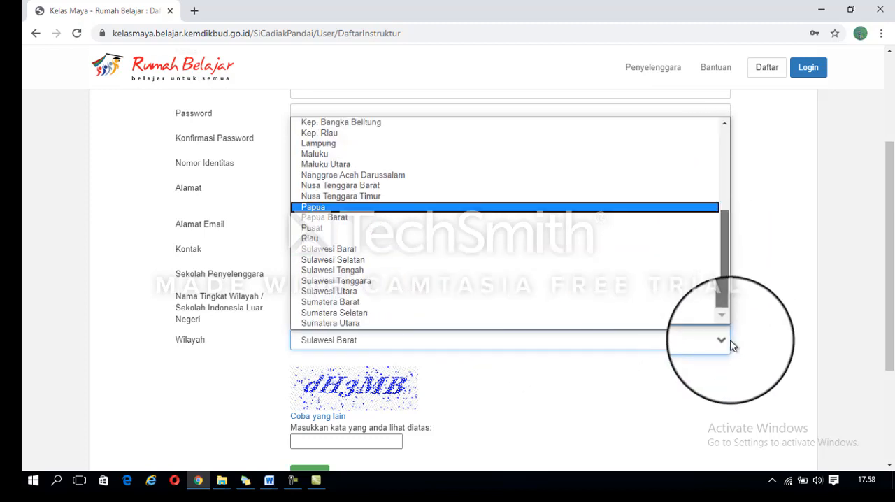
click(320, 306)
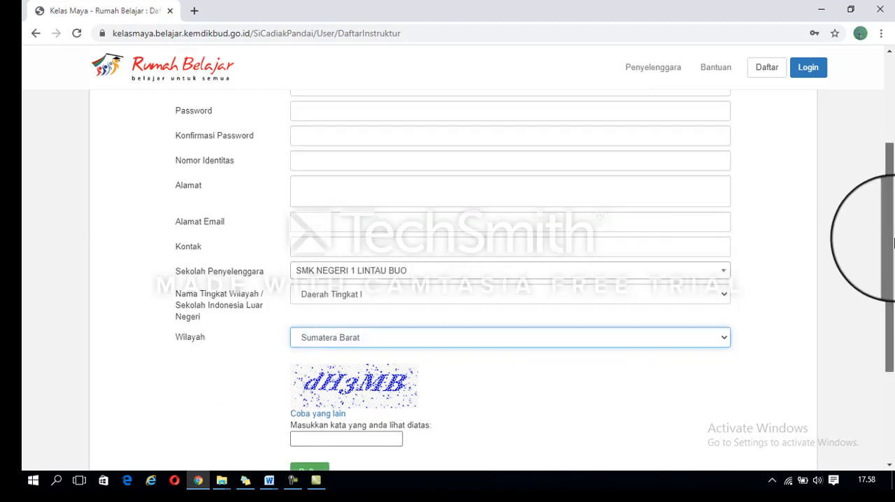
drag(888, 260, 894, 319)
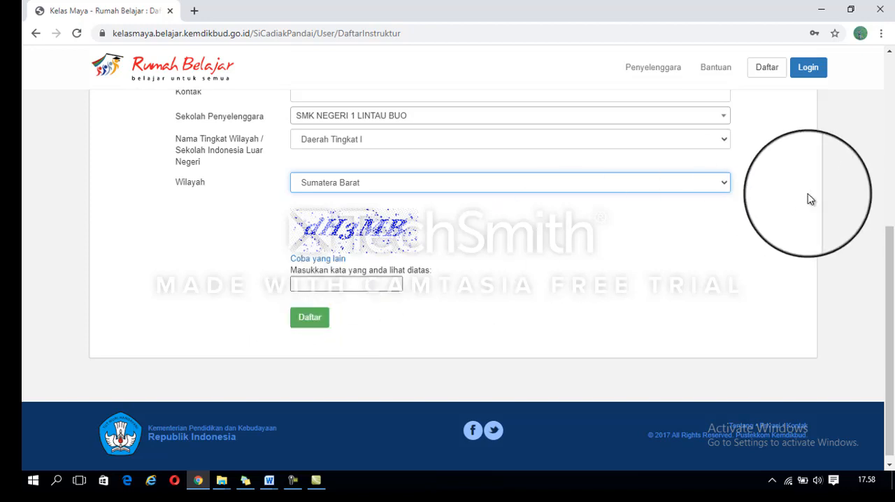
Step: Log in to the portal with the teacher account's saved user ID and password
drag(892, 258, 889, 84)
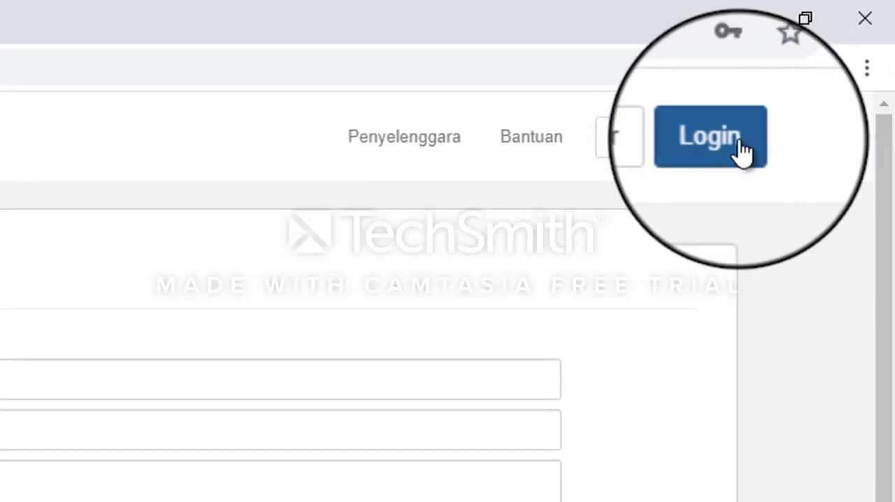
click(731, 119)
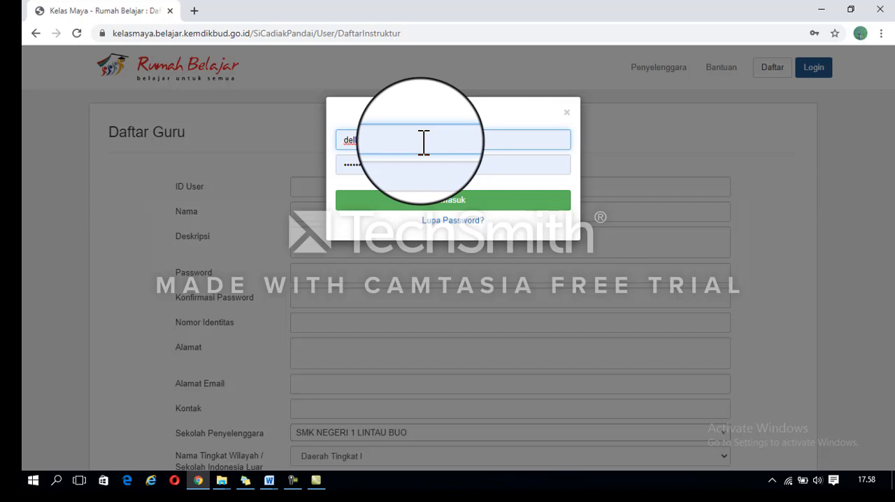
click(424, 142)
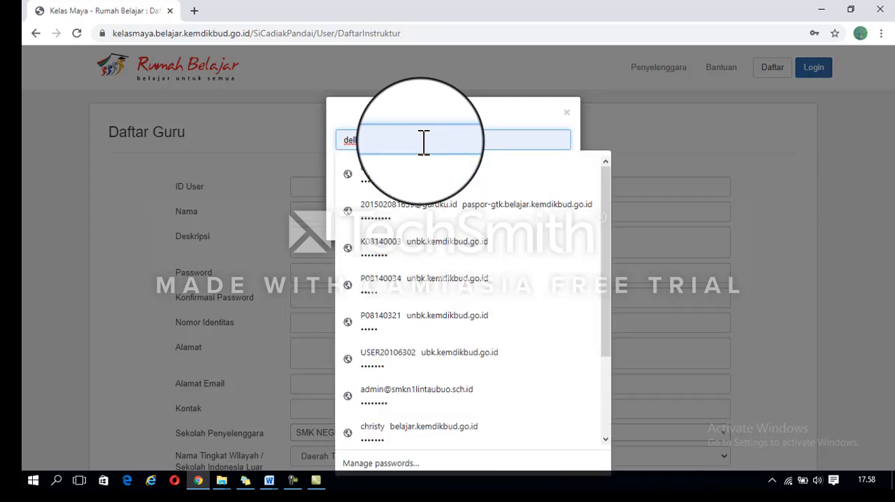
click(424, 142)
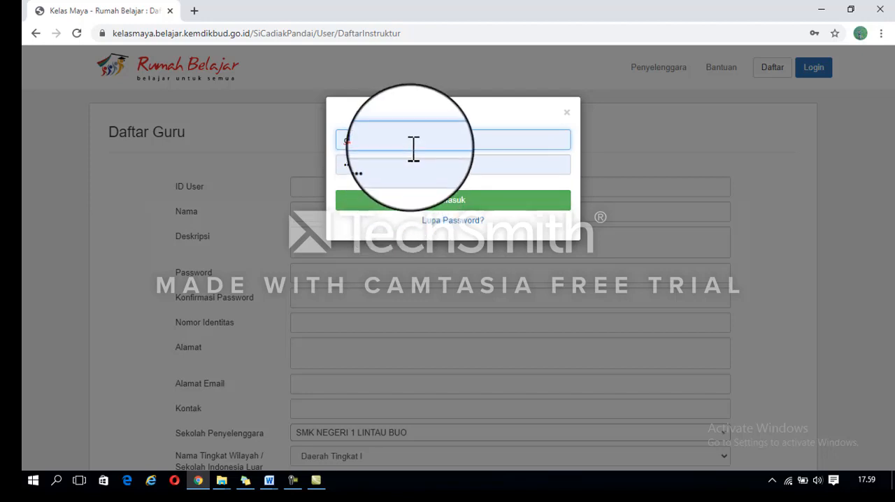
click(401, 202)
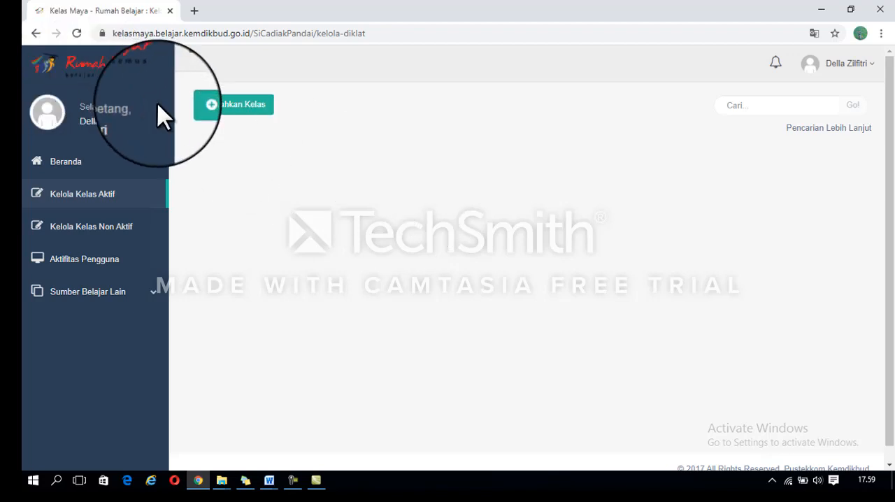
Step: Start adding a new class and enter "Basis Data" as its Judul Kelas
click(238, 105)
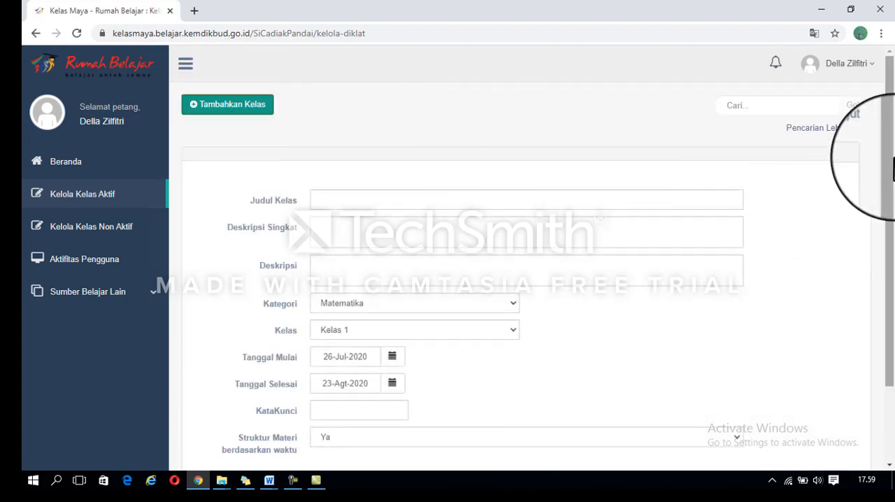
scroll(892, 217, down, 1)
scroll(892, 217, down, 1)
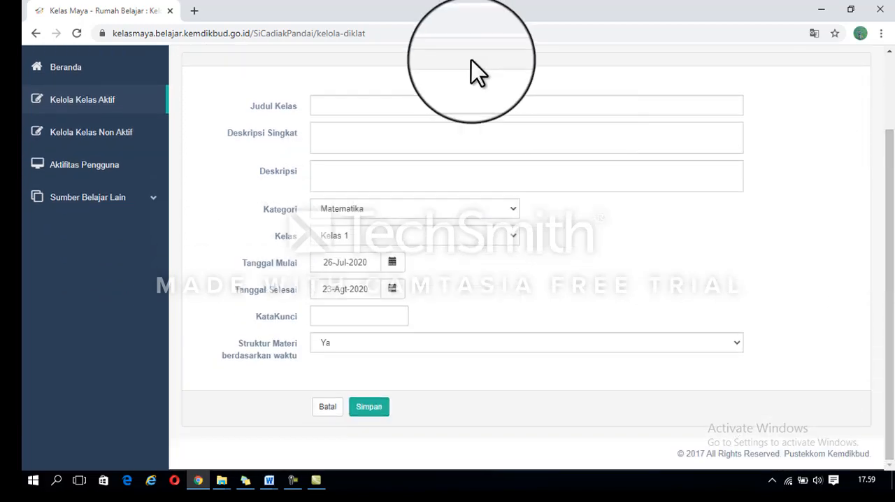
click(456, 107)
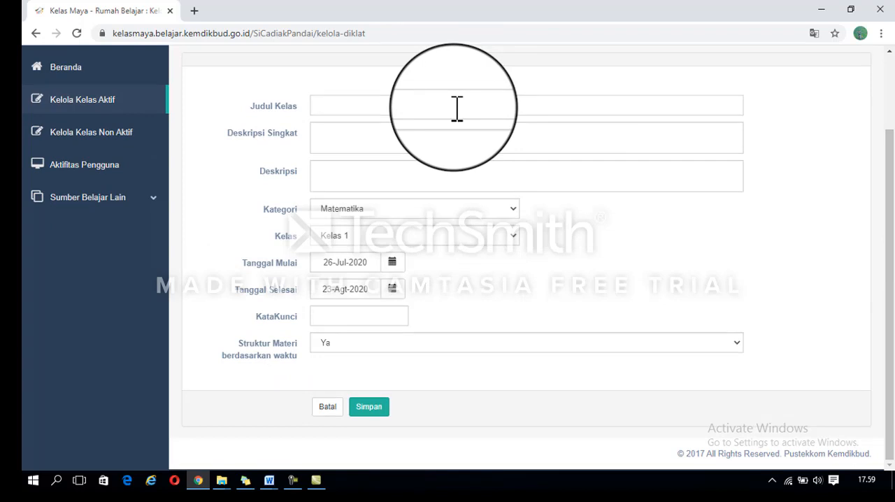
text(Basis Data)
Step: Copy competency 3.1, "Memahami struktur hirarki basis data", from the SILABUS RPL Basis Data Word document into the class's Deskripsi Singkat
click(392, 138)
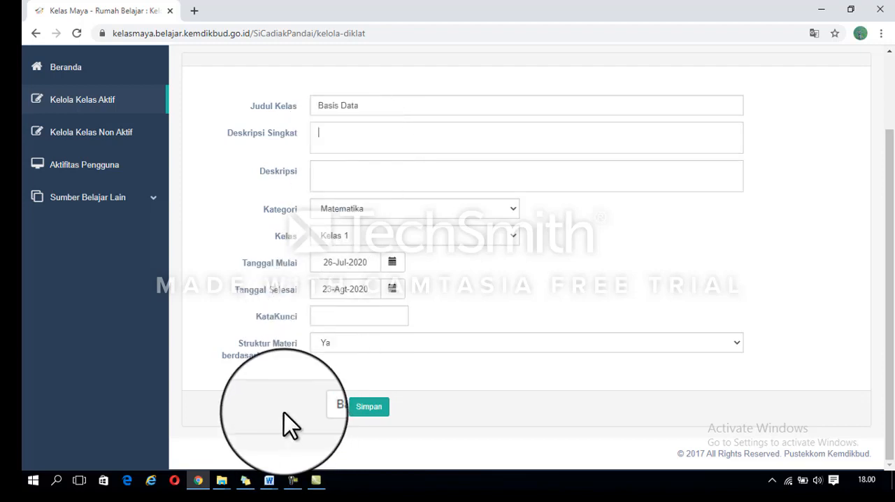
mouse_move(266, 479)
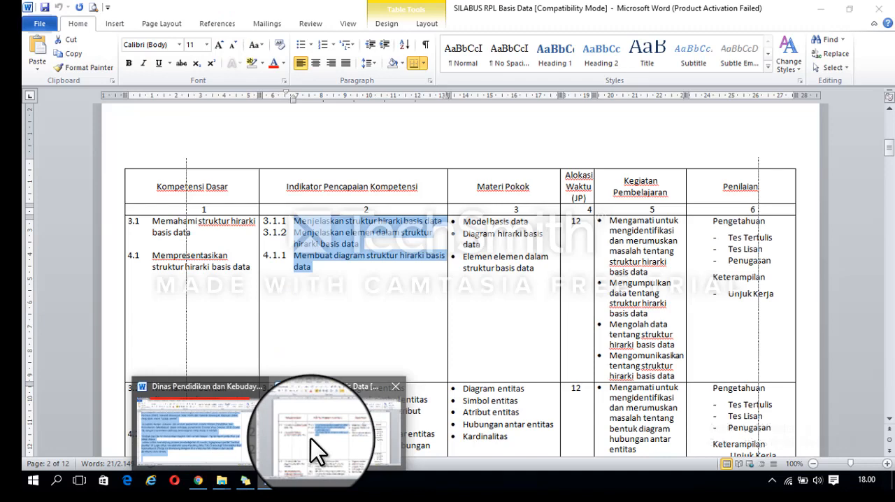
click(311, 443)
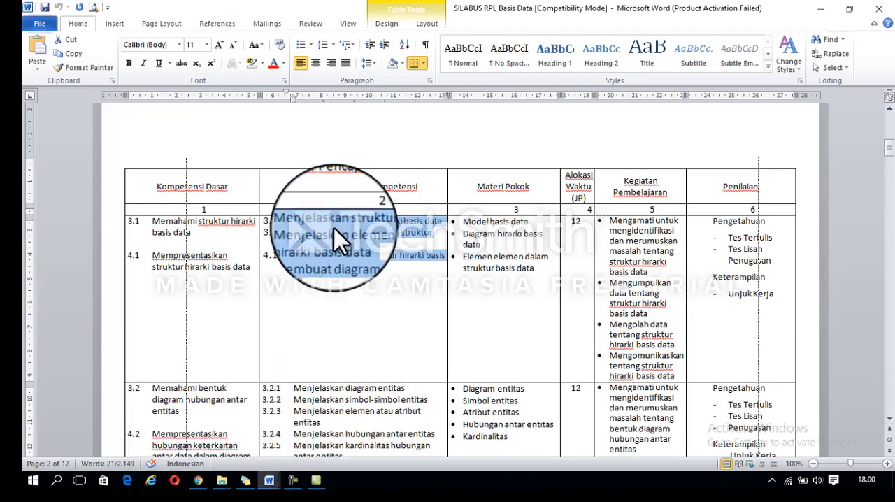
drag(152, 221, 199, 245)
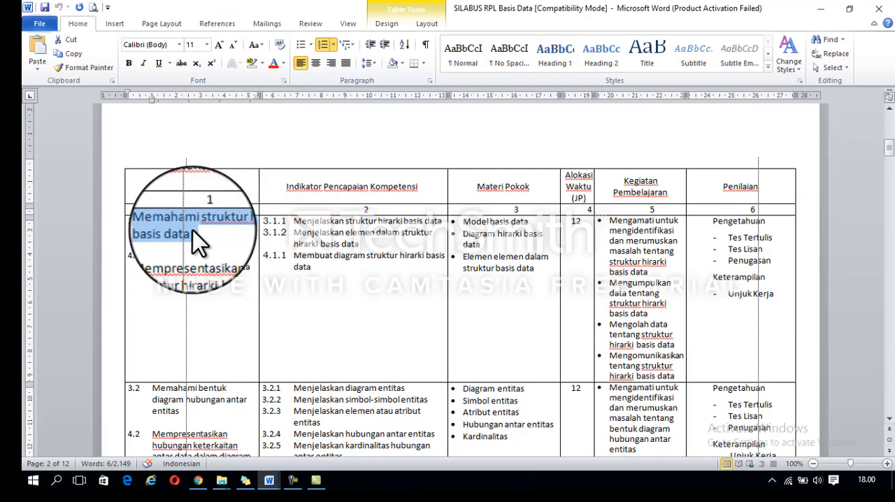
click(199, 480)
text(3.1	Memahami struktur hirarki basis data)
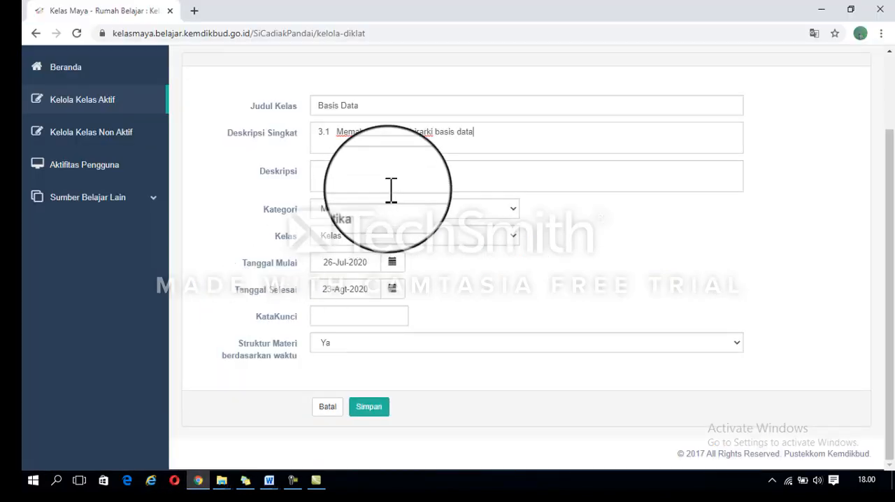
Step: Copy indicators 3.1.1, 3.1.2 and 4.1.1 from the SILABUS RPL Basis Data Word document into the class's Deskripsi
click(384, 174)
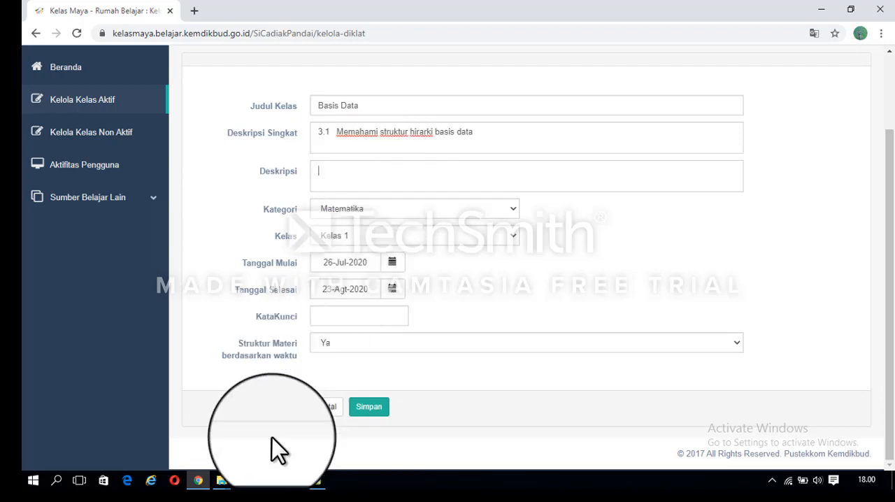
click(270, 481)
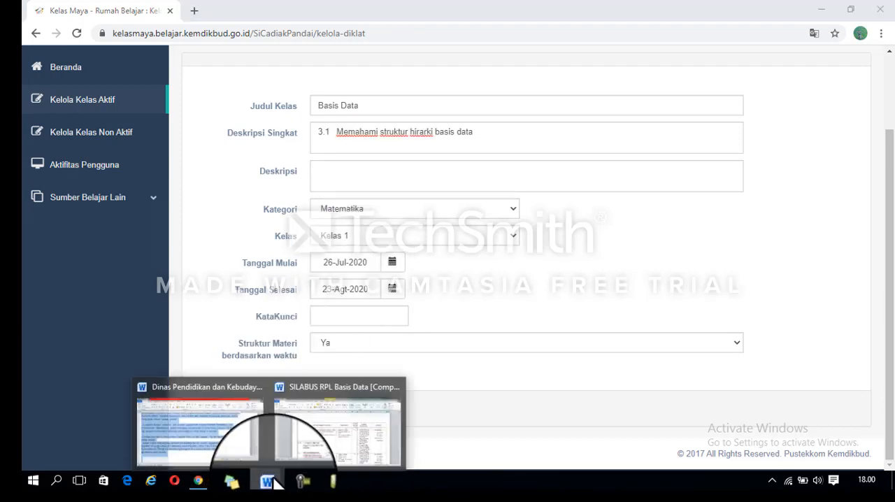
click(339, 420)
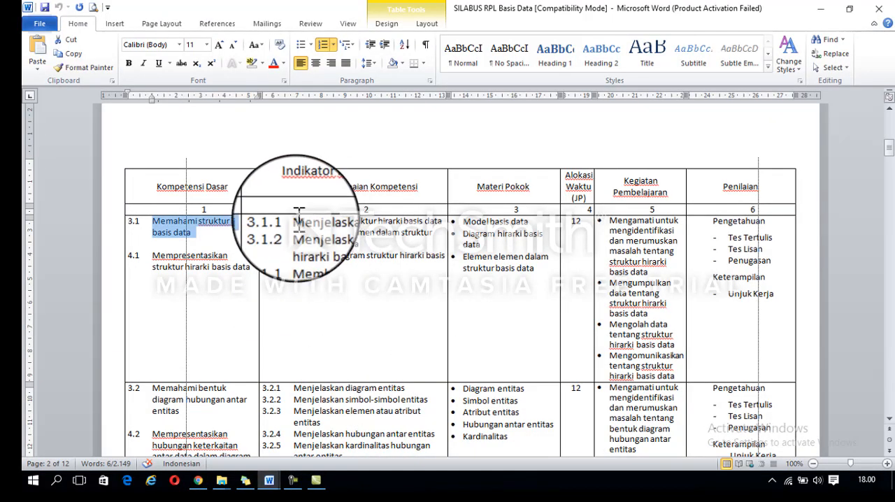
drag(299, 214, 329, 270)
key(ctrl+c)
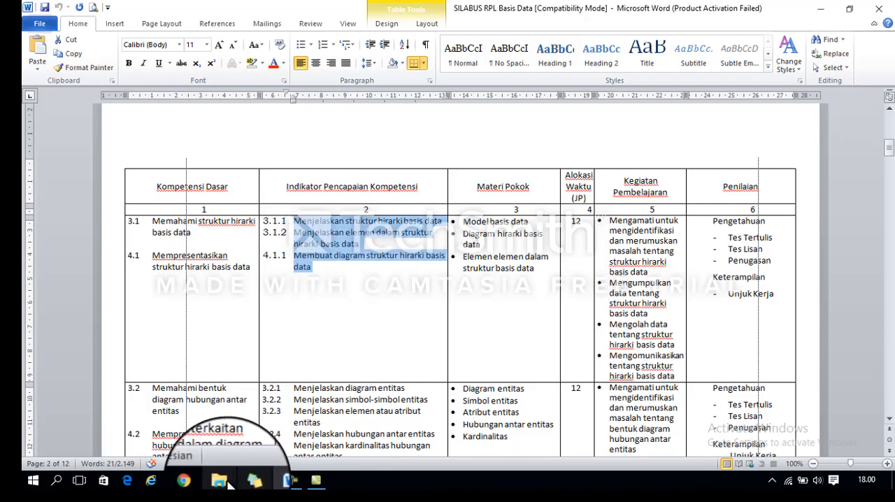
click(199, 483)
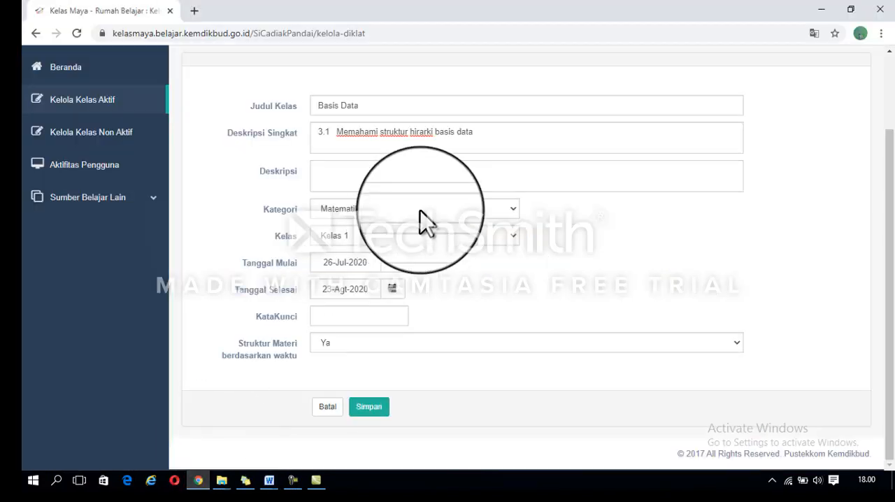
key(ctrl+v)
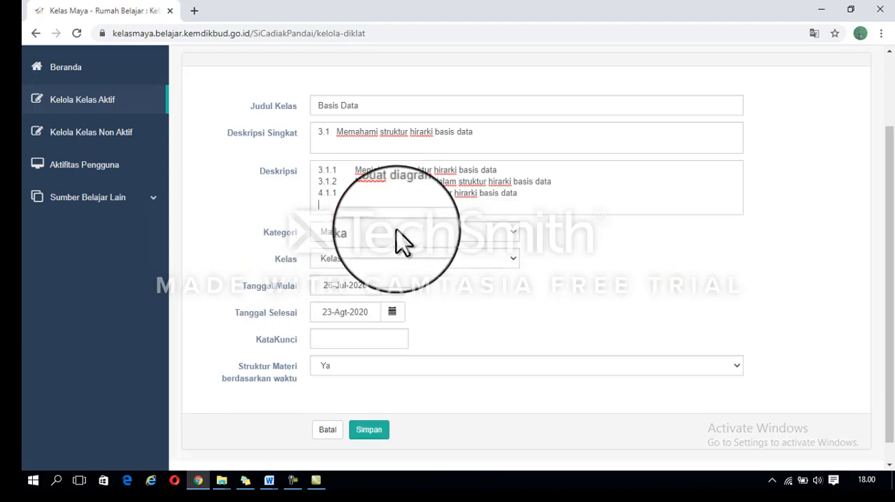
Step: Set the class's Kategori to Mapel C-3 and its Kelas to Kelas 11
click(396, 234)
drag(522, 280, 522, 371)
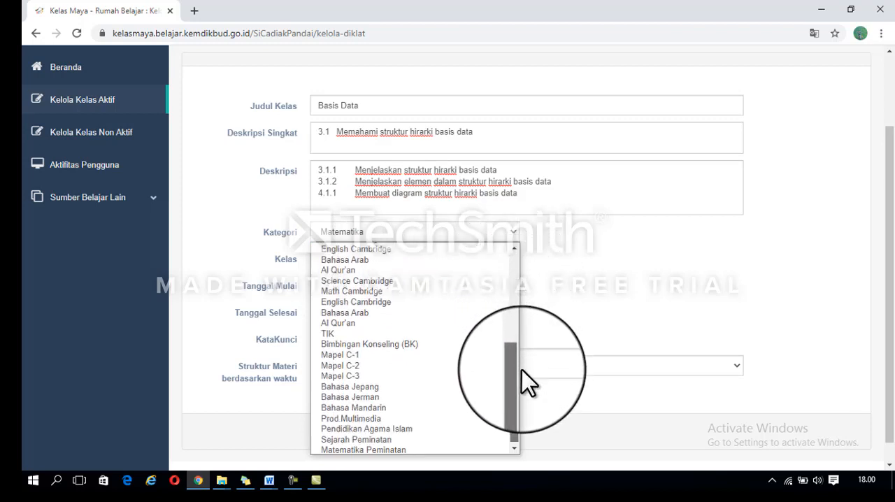
click(415, 366)
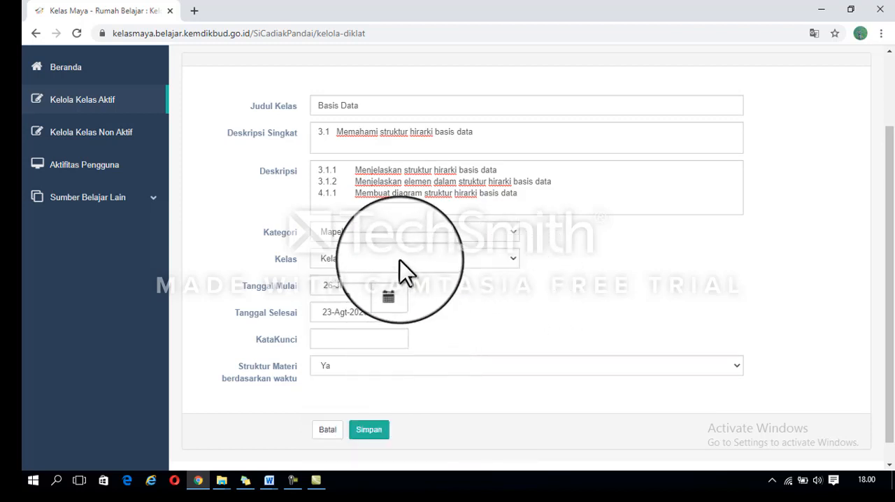
click(406, 235)
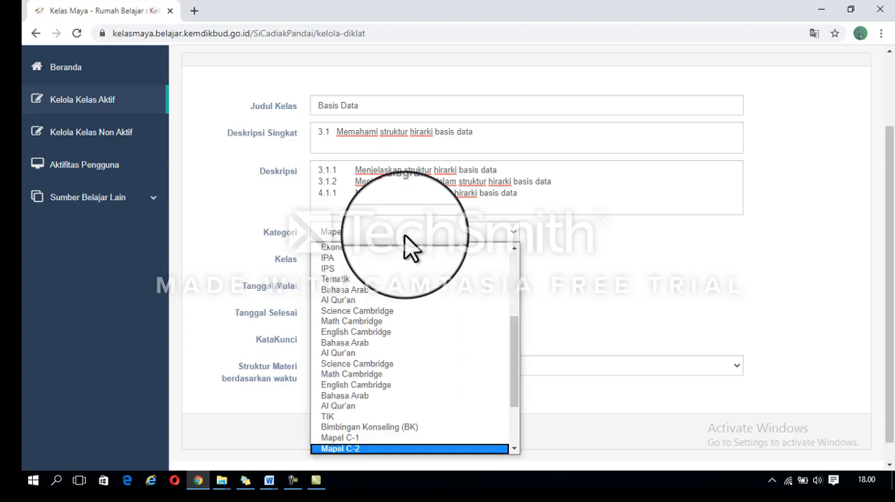
scroll(518, 391, down, 2)
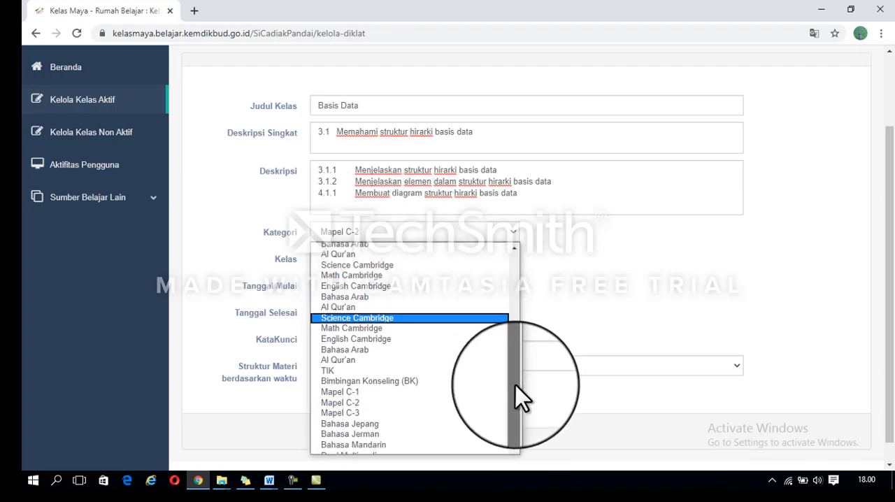
click(364, 405)
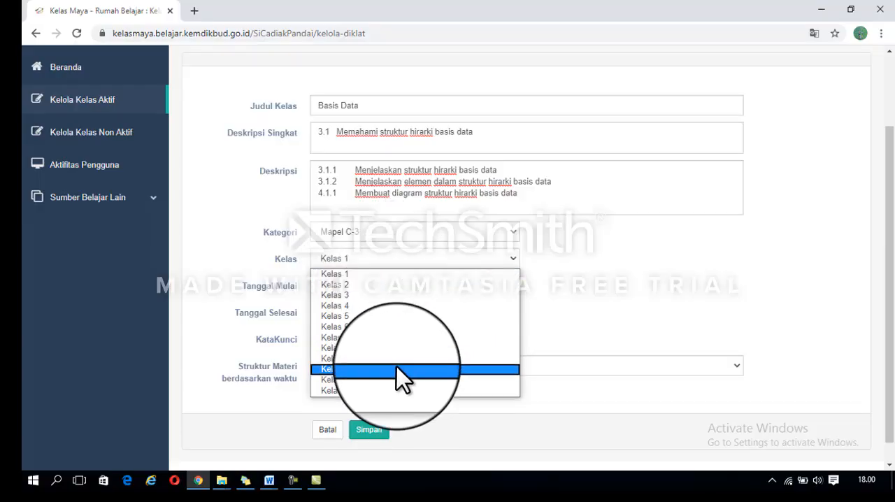
click(390, 381)
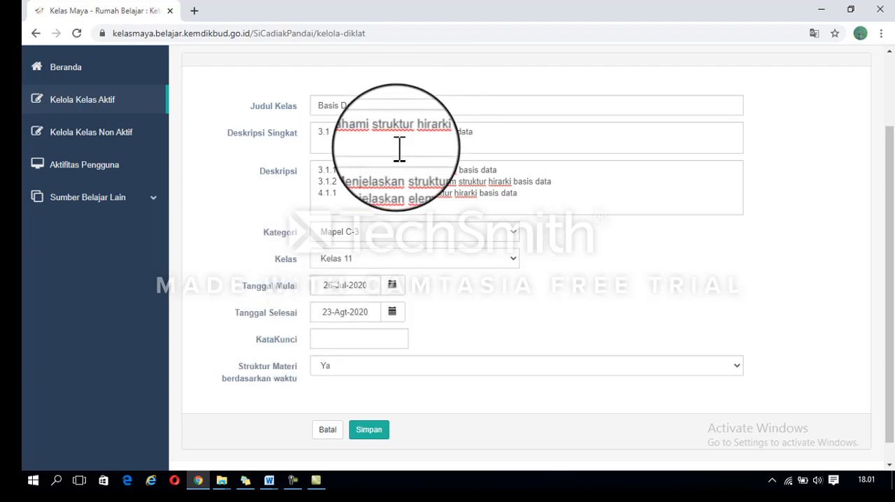
Step: Set the class's Tanggal Mulai to 20-Jul-2020 and its Tanggal Selesai to 27-Jul-2020
click(392, 287)
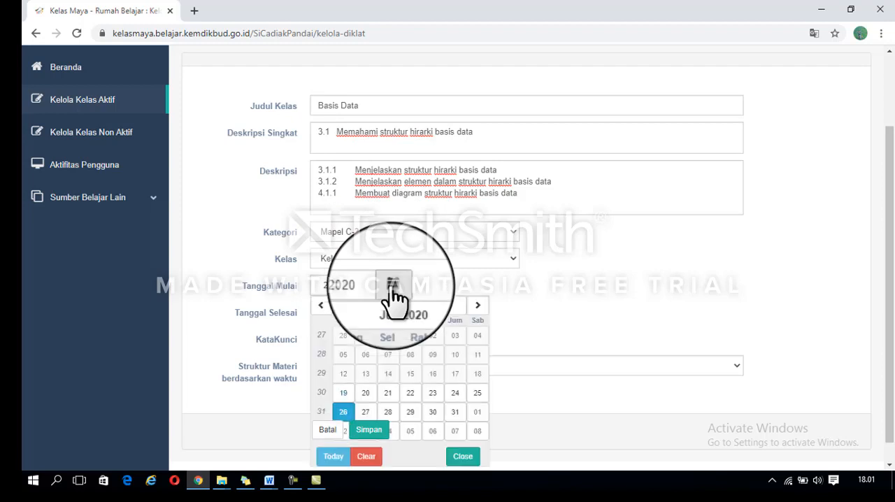
click(367, 394)
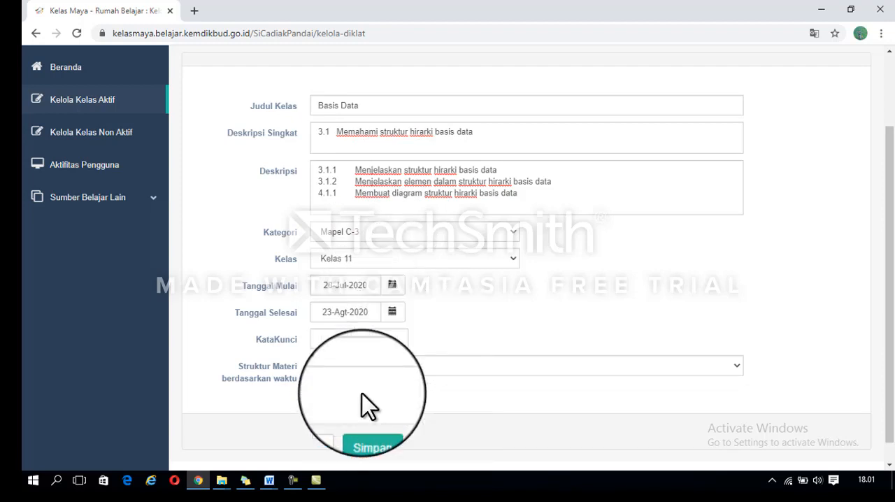
click(391, 313)
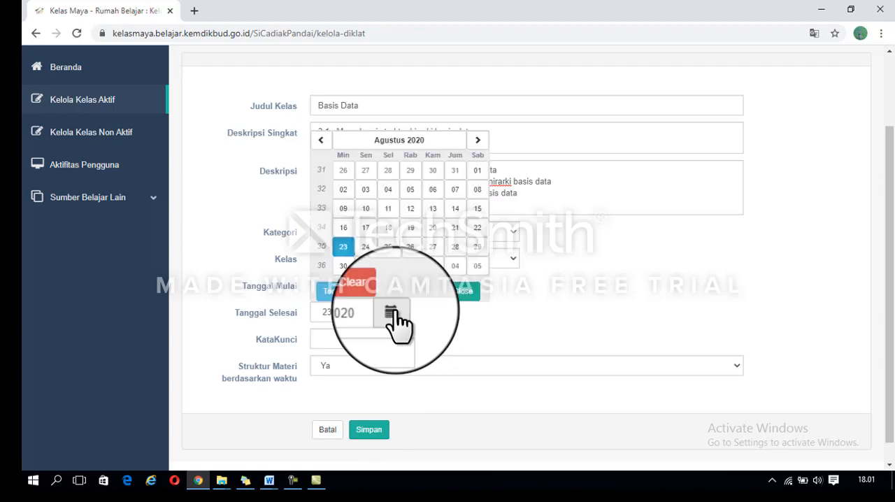
click(321, 140)
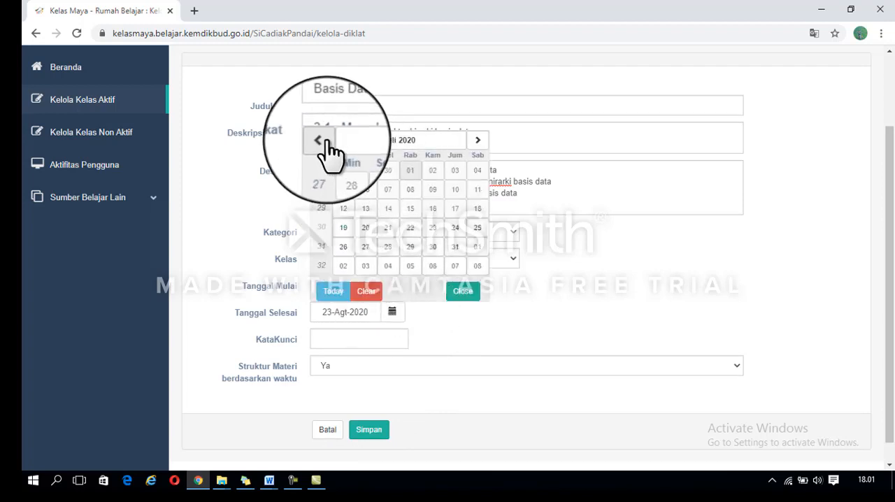
click(364, 250)
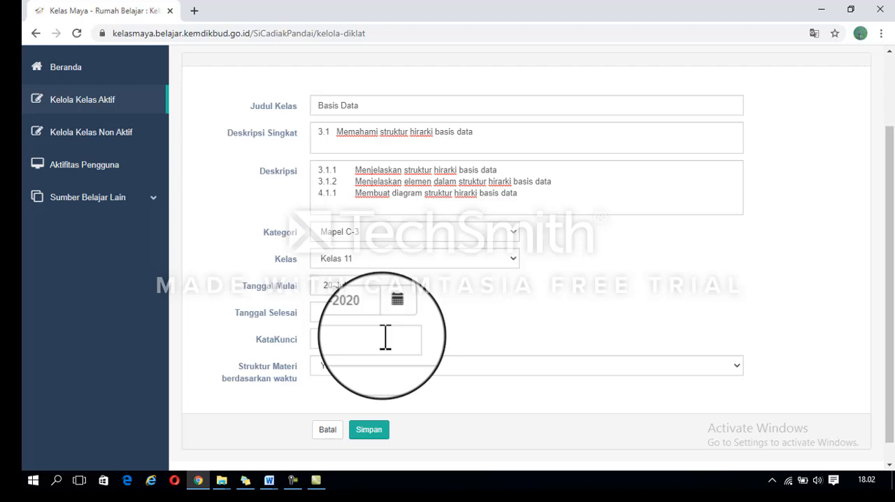
Step: Enter the class's KataKunci, choose Ya for Struktur Materi berdasarkan waktu, and save the new class
text(6)
click(356, 369)
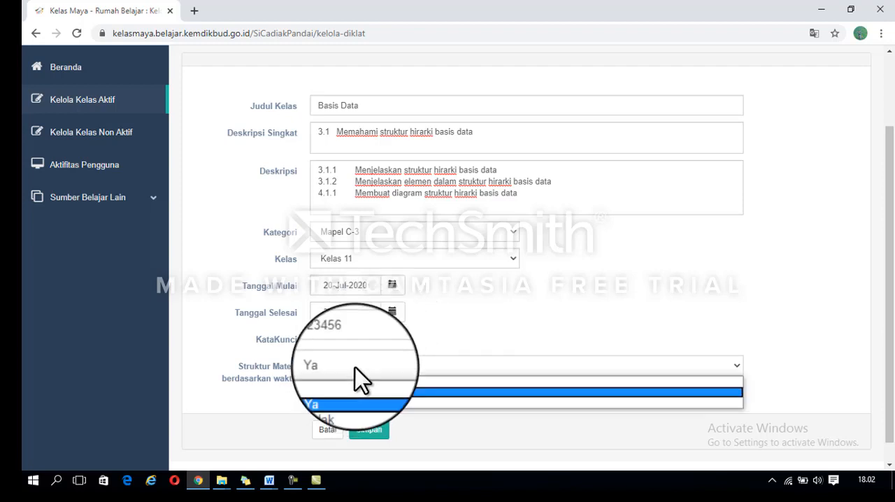
click(348, 391)
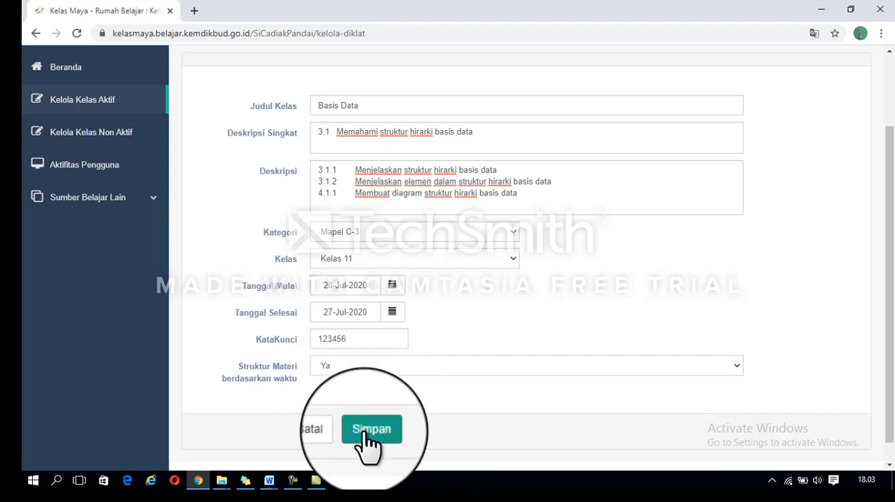
click(364, 432)
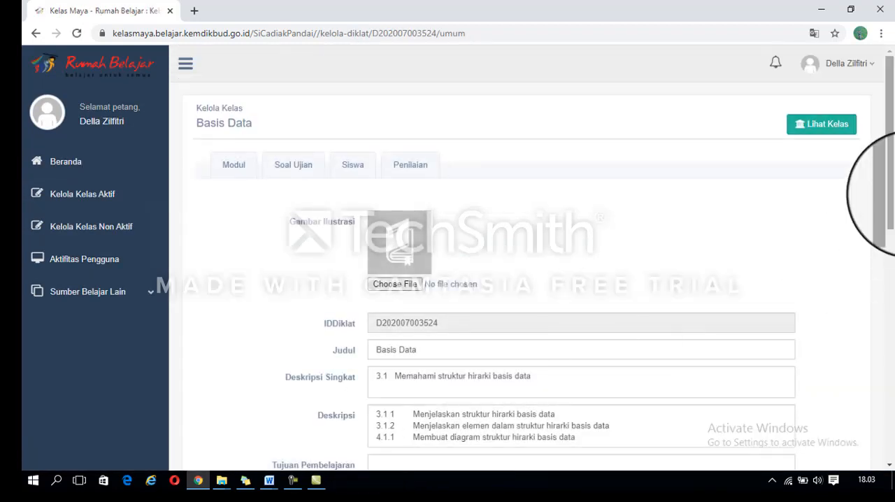
Step: Upload the image file "database" from the DATA2 (D:) drive as the Gambar Ilustrasi of the Basis Data class
drag(890, 193, 873, 180)
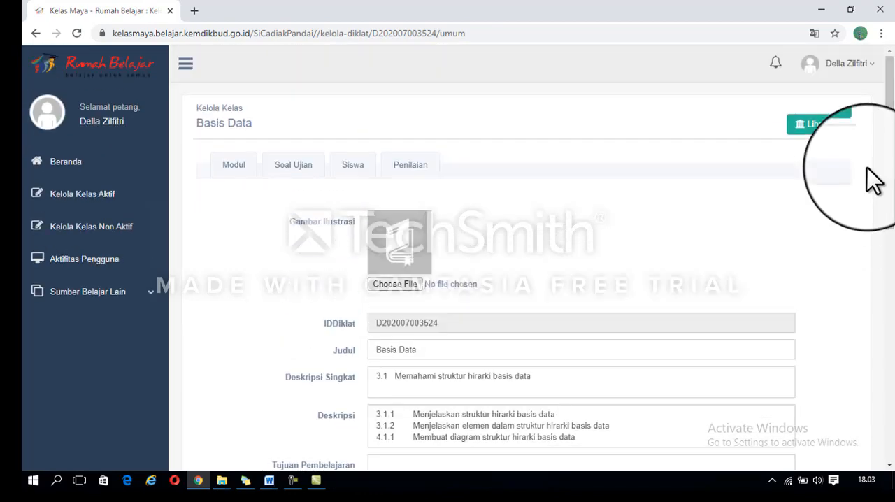
click(396, 288)
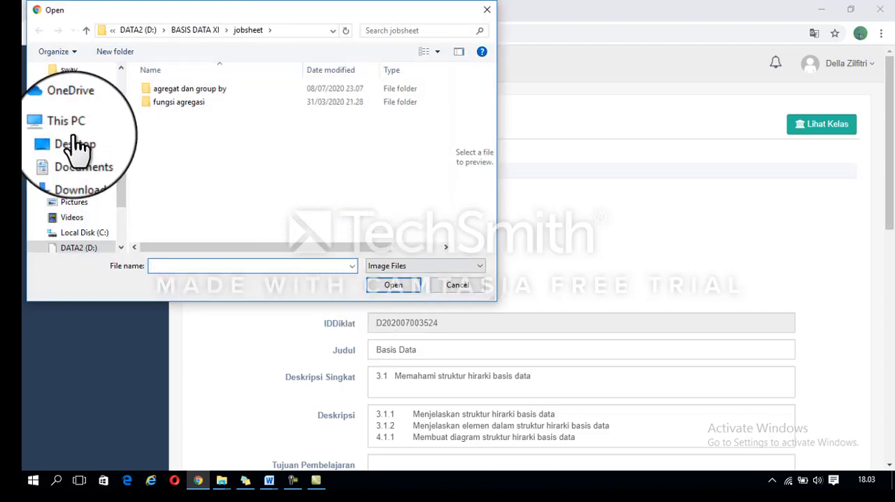
drag(125, 185, 126, 230)
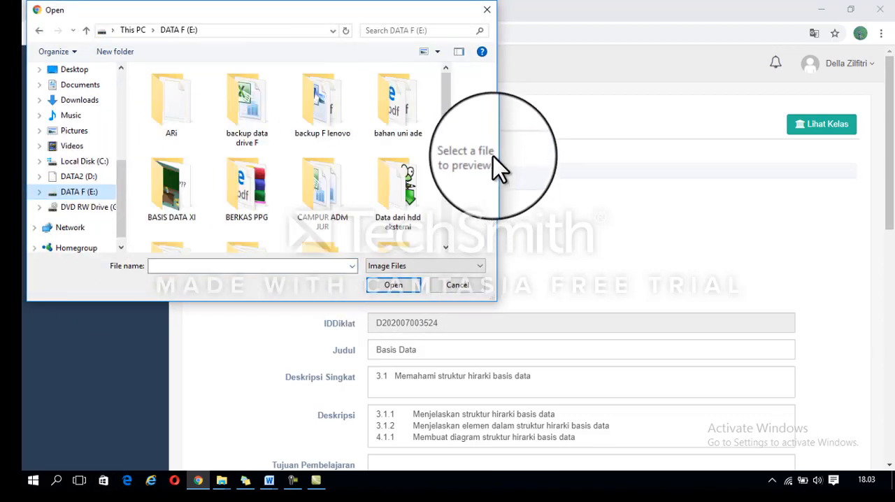
drag(448, 120, 453, 248)
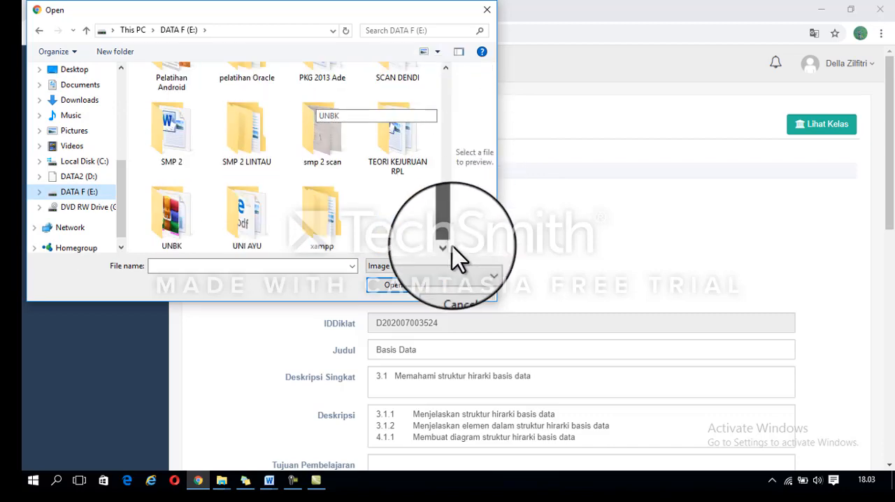
click(79, 177)
drag(445, 83, 451, 254)
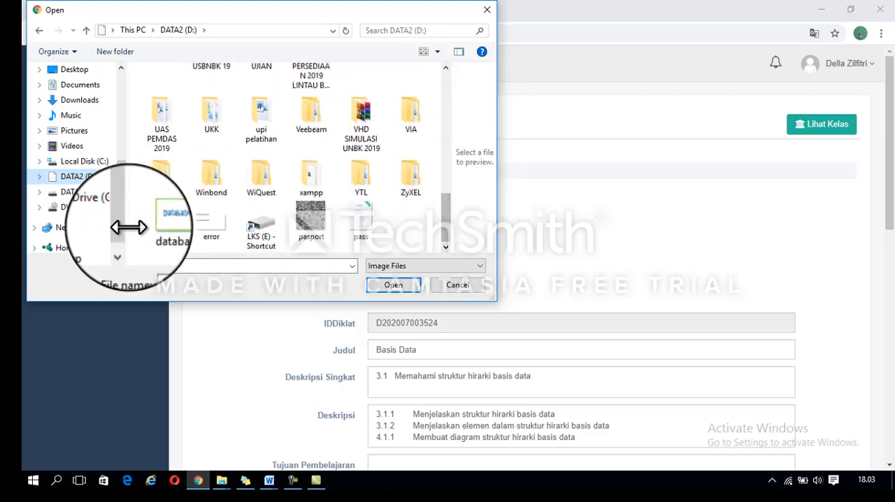
click(151, 233)
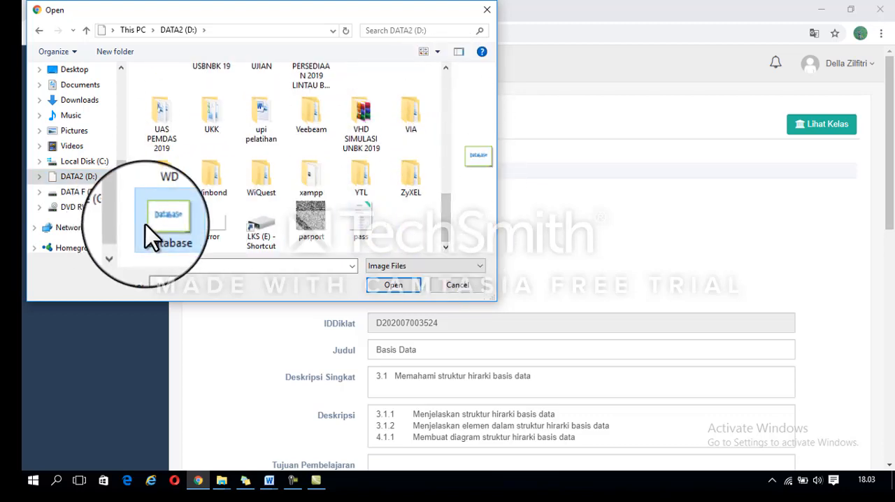
click(395, 287)
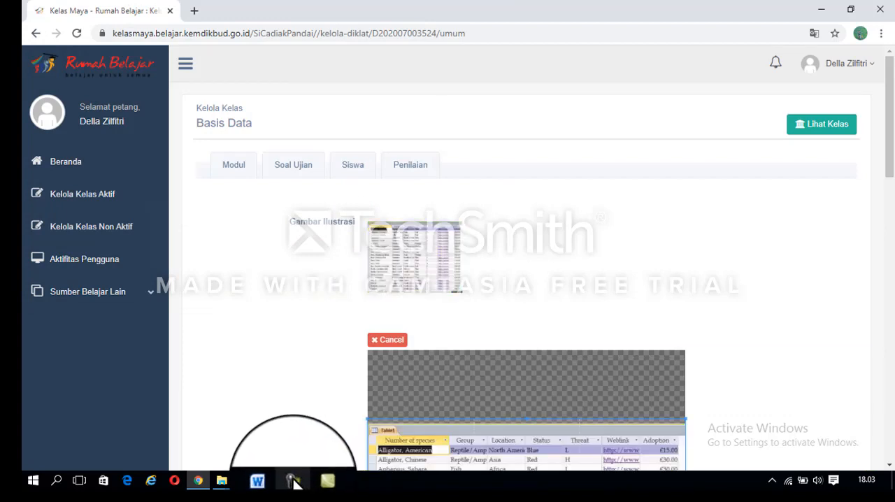
click(290, 481)
click(287, 70)
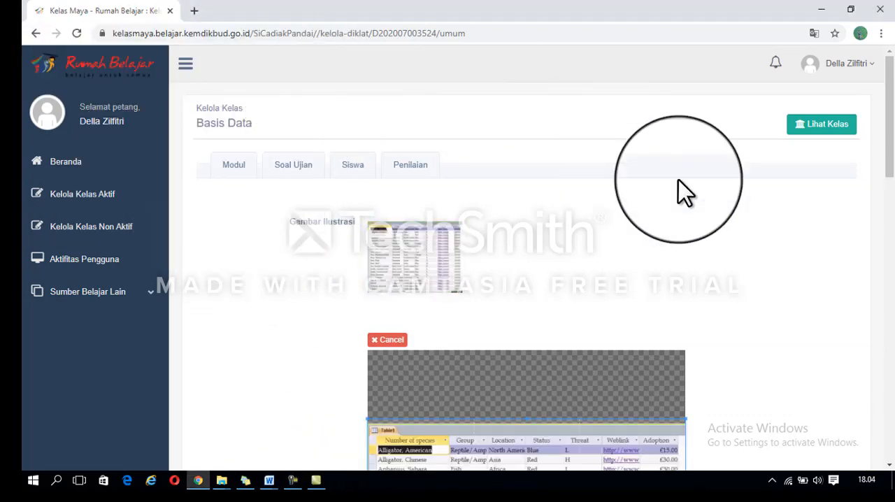
Step: Enter "Siswa Mampu menjelaskan struktur hirarki basis data" as the Basis Data class's Tujuan Pembelajaran, reusing the wording from its Deskripsi
drag(889, 171, 894, 362)
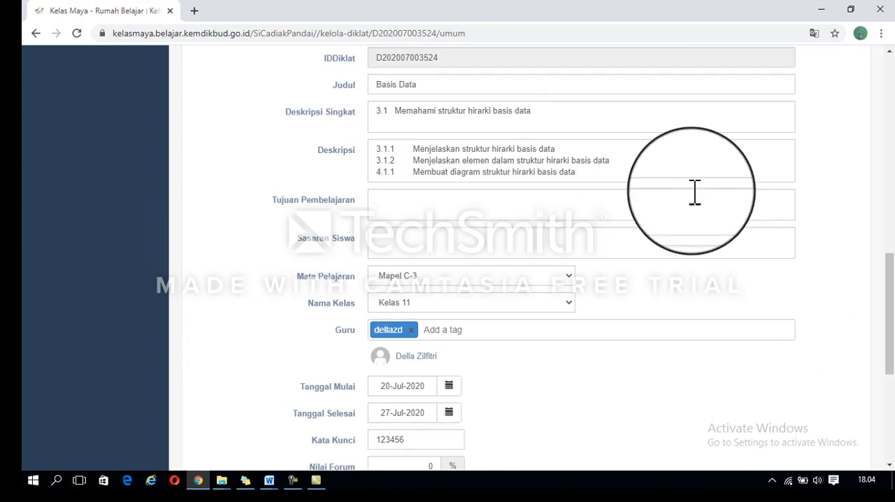
click(574, 205)
text(Siswa)
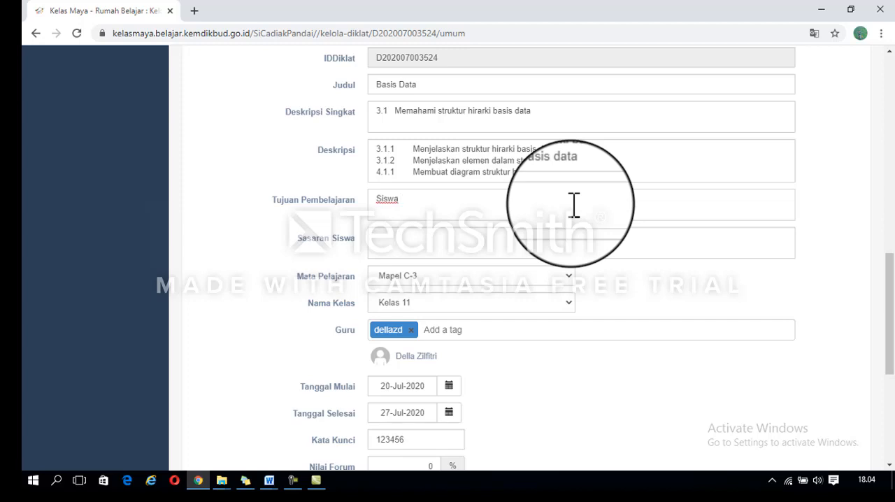
text( Mampu menjelaskan)
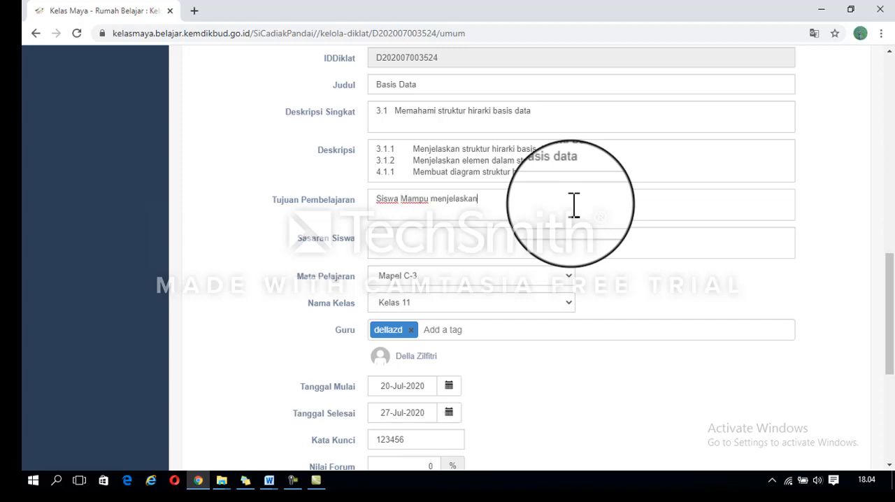
drag(461, 148, 563, 149)
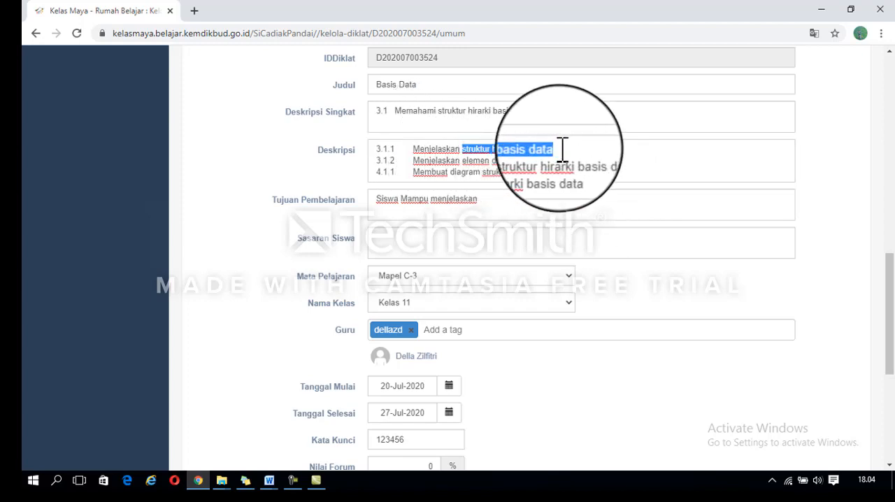
click(509, 201)
text(struktur hirarki bas)
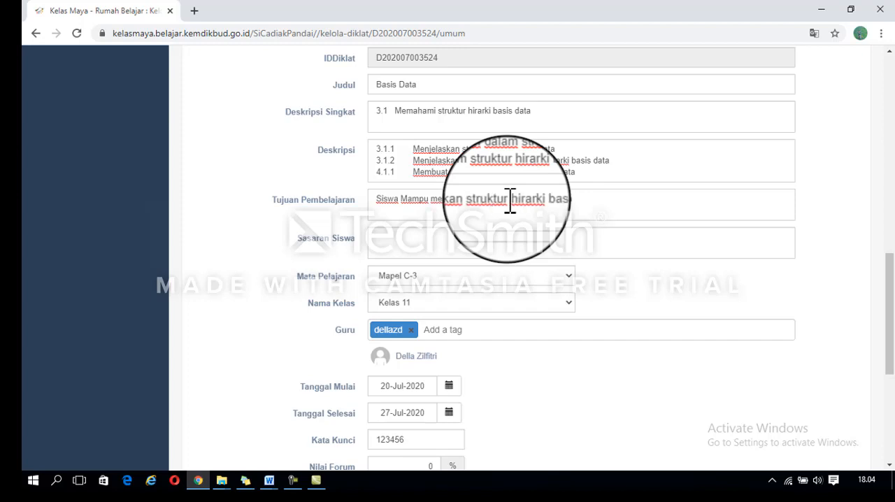
text(is data)
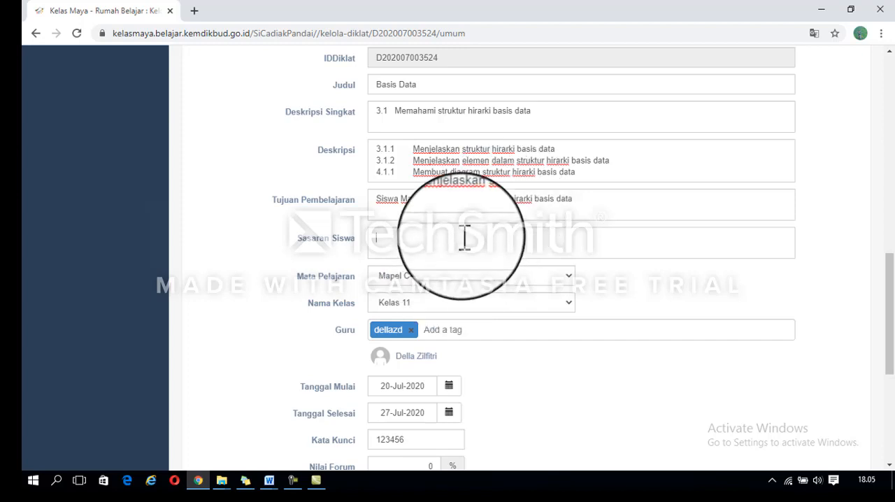
text(XI RPL)
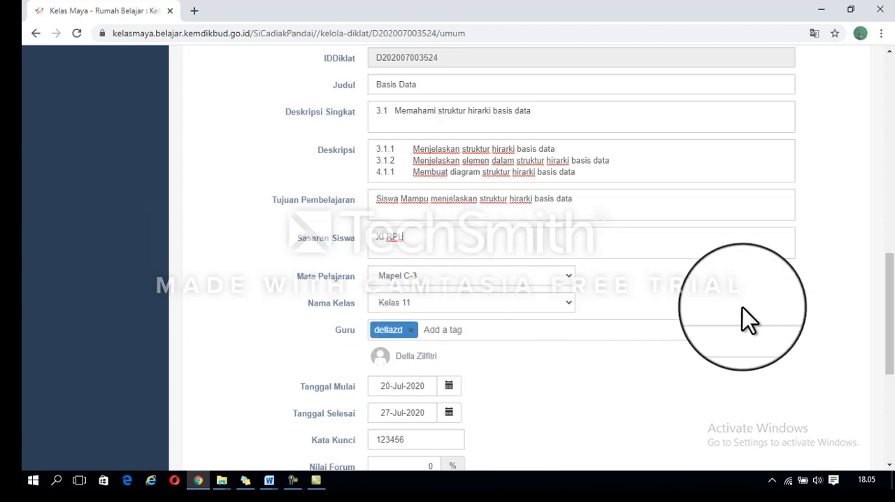
Step: Set the Nilai Forum weight of the Basis Data class to 10%
drag(882, 294, 883, 334)
click(251, 193)
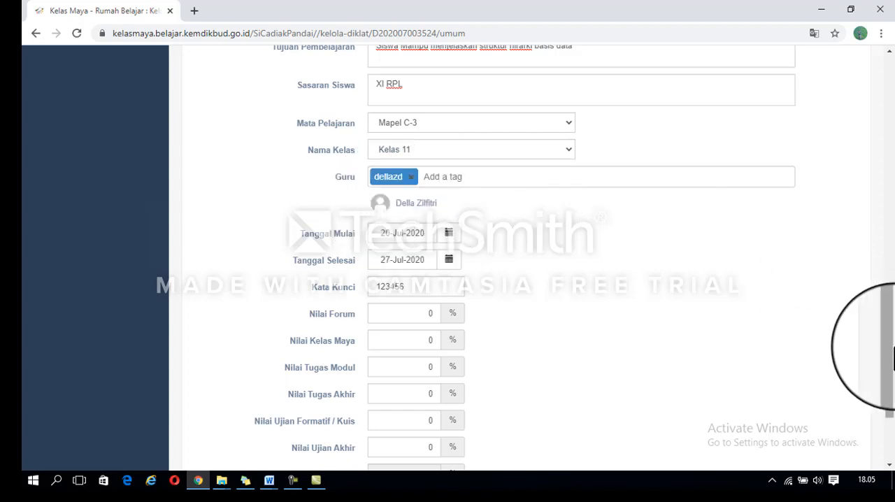
drag(889, 350, 893, 386)
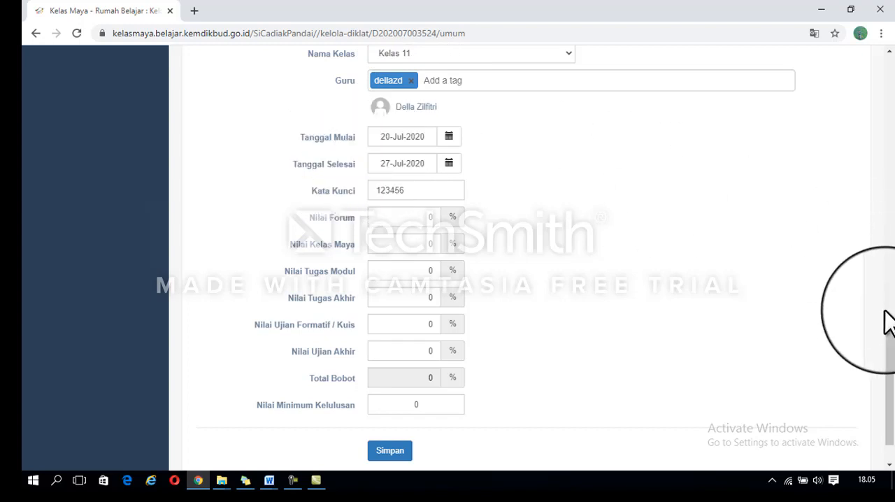
drag(894, 332, 894, 362)
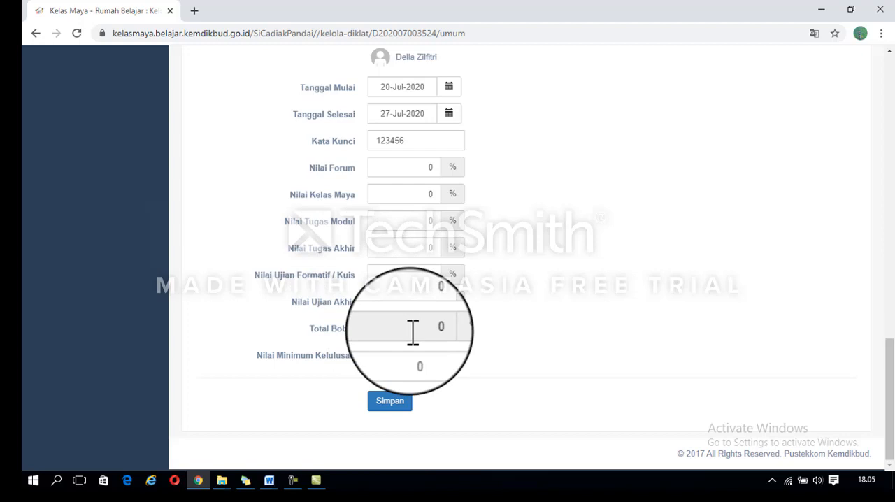
click(427, 171)
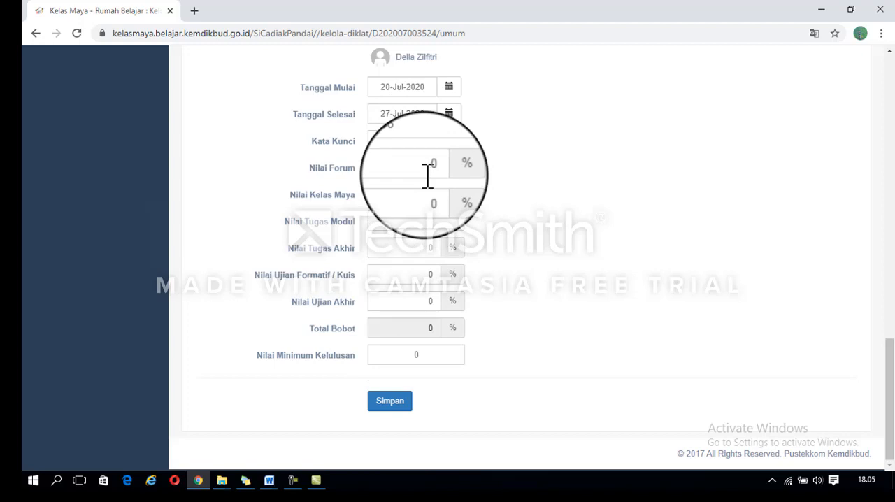
text(10)
key(Delete)
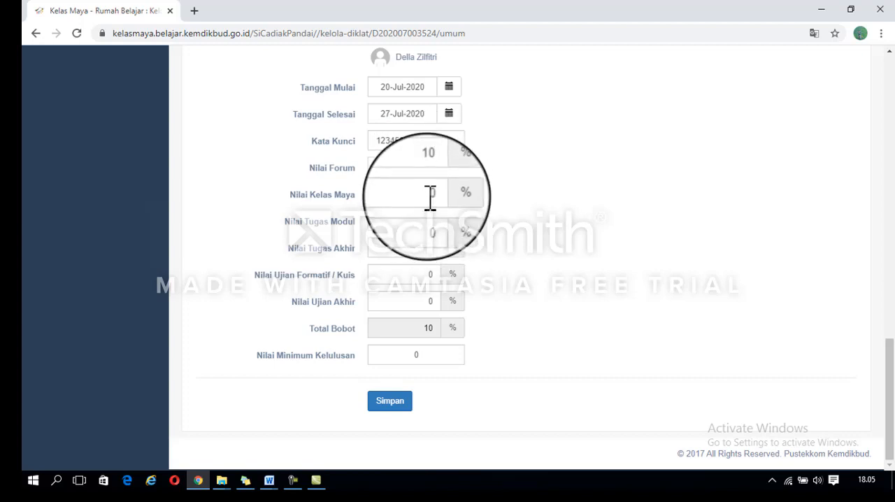
text(1)
key(BackSpace)
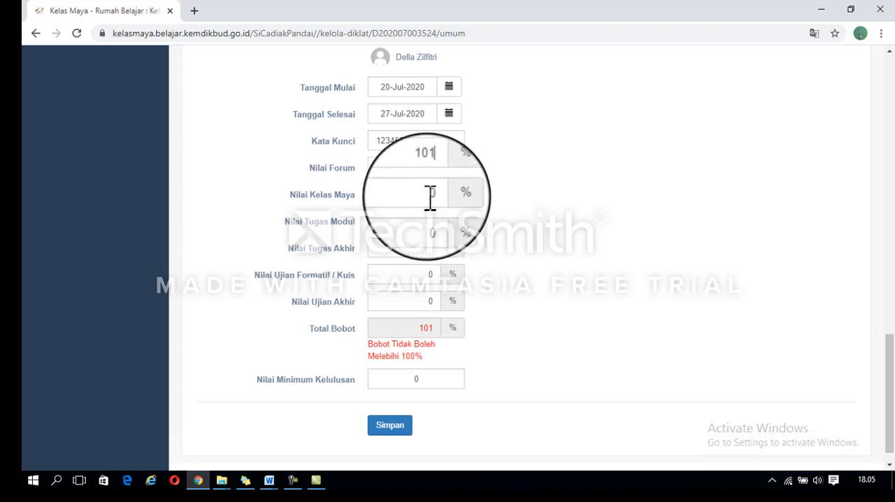
Step: Set the class's Nilai Kelas Maya weight to 10% and its Nilai Tugas Modul weight to 30%
double_click(430, 198)
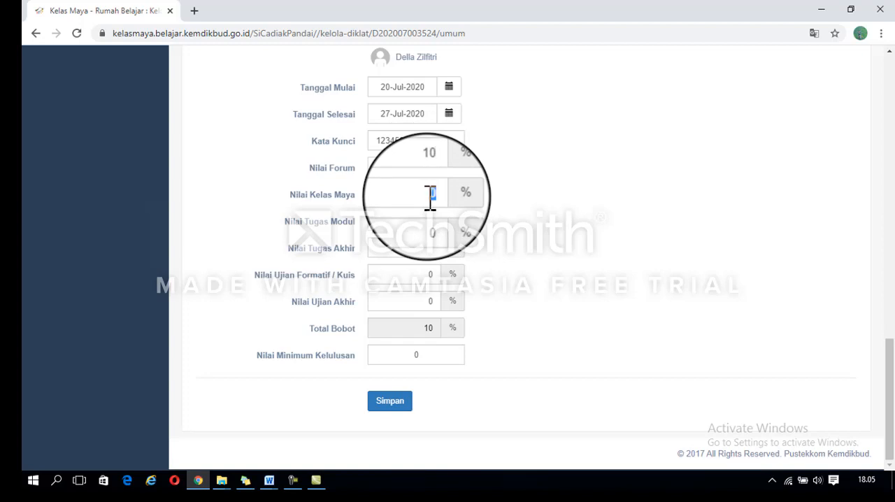
text(101)
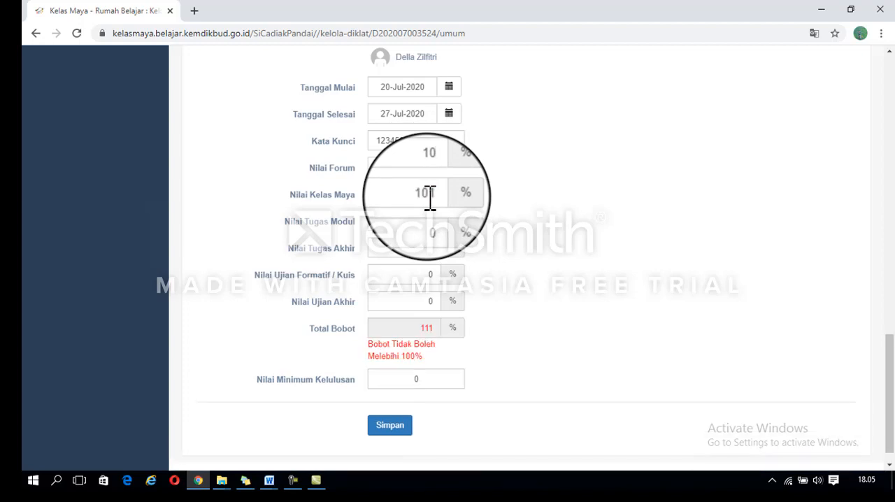
key(BackSpace)
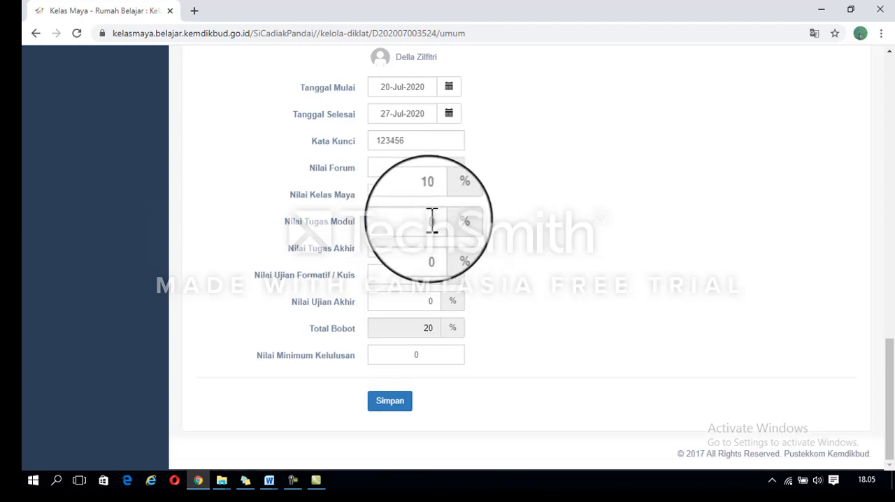
double_click(432, 218)
text(30)
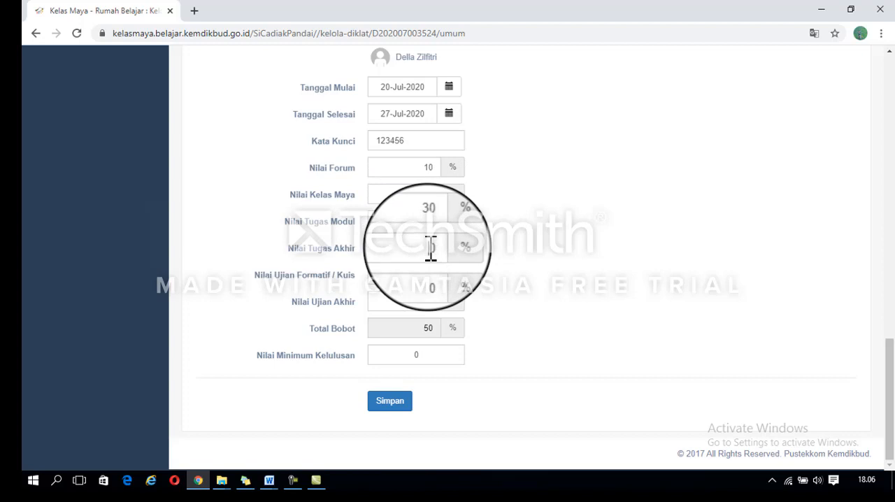
Step: Set the Nilai Tugas Akhir weight of the class to 10%
double_click(431, 249)
text(20)
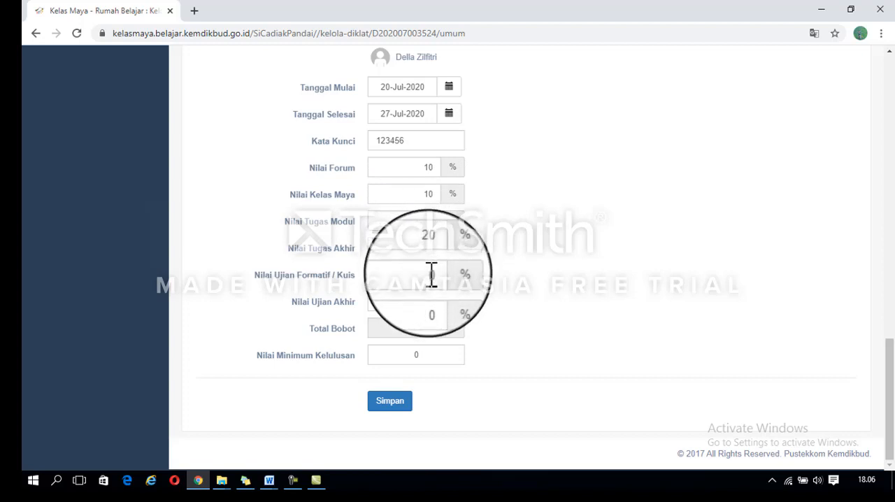
key(BackSpace)
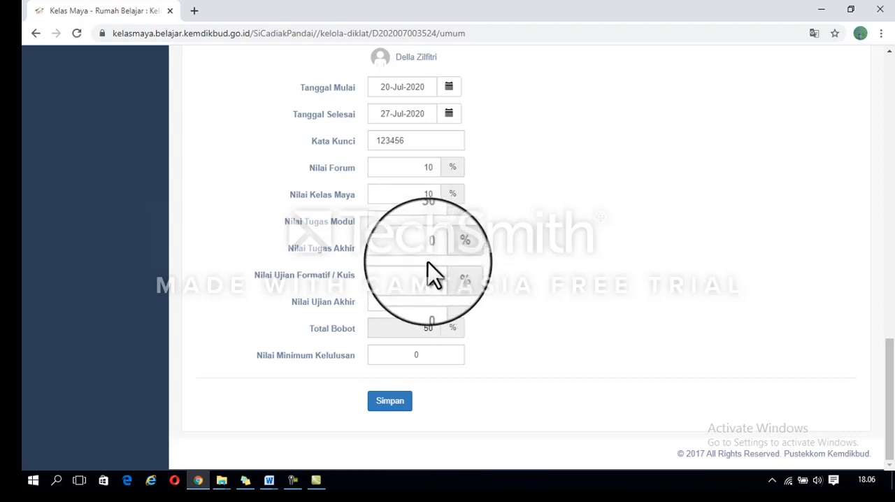
text(1)
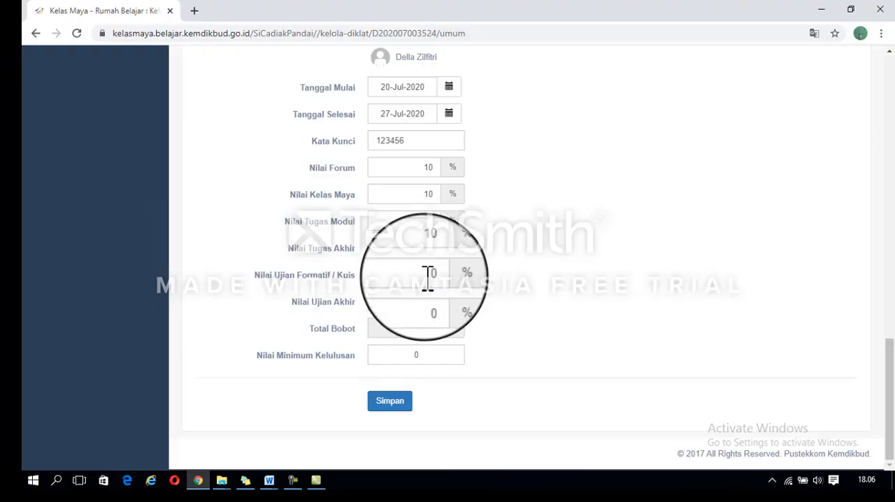
Step: Set both the Nilai Ujian Formatif / Kuis weight and the Nilai Ujian Akhir weight to 20%
text(2)
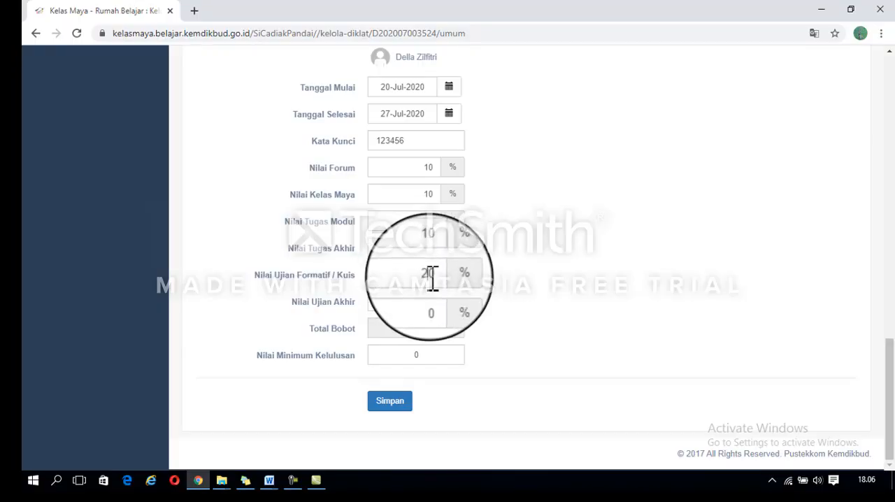
click(431, 302)
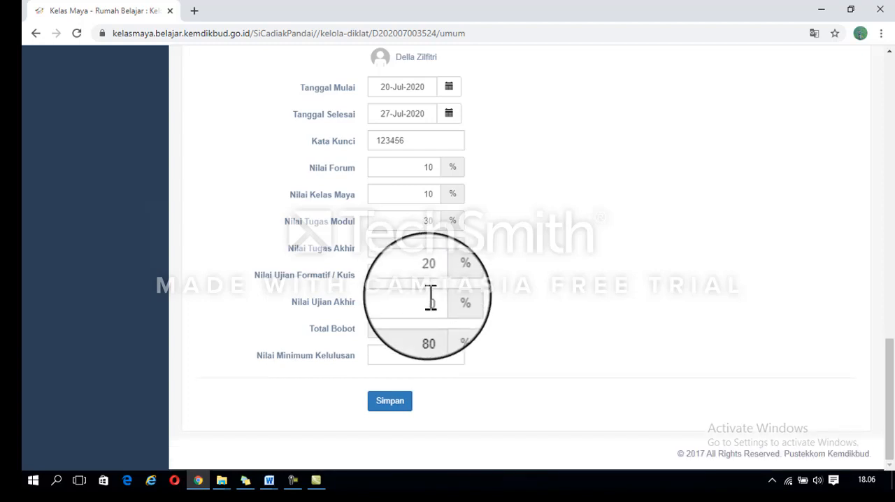
text(2)
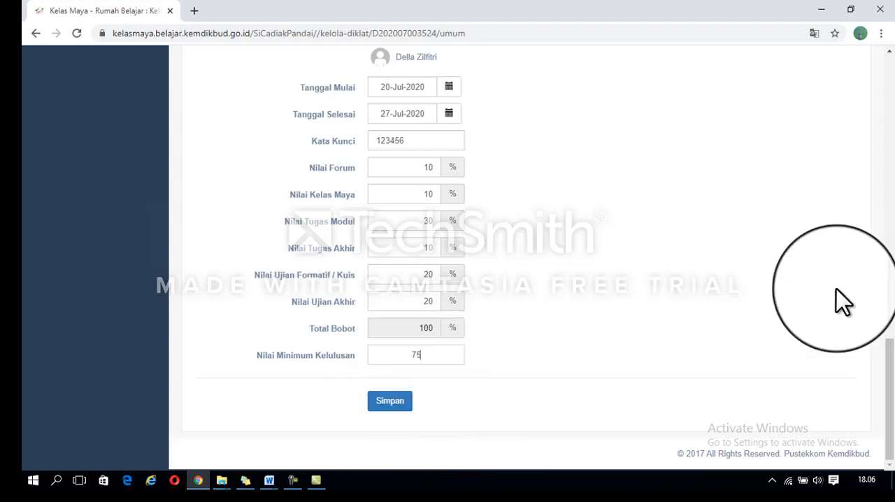
Step: Set the class's Nilai Minimum Kelulusan to 75 and save the class details
mouse_move(891, 374)
mouse_down()
mouse_move(875, 254)
mouse_move(878, 28)
mouse_move(892, 386)
mouse_up()
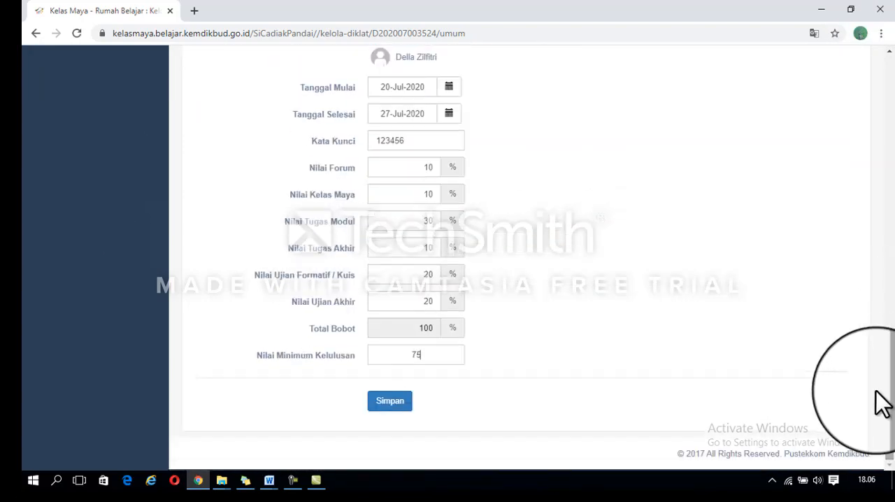
click(400, 404)
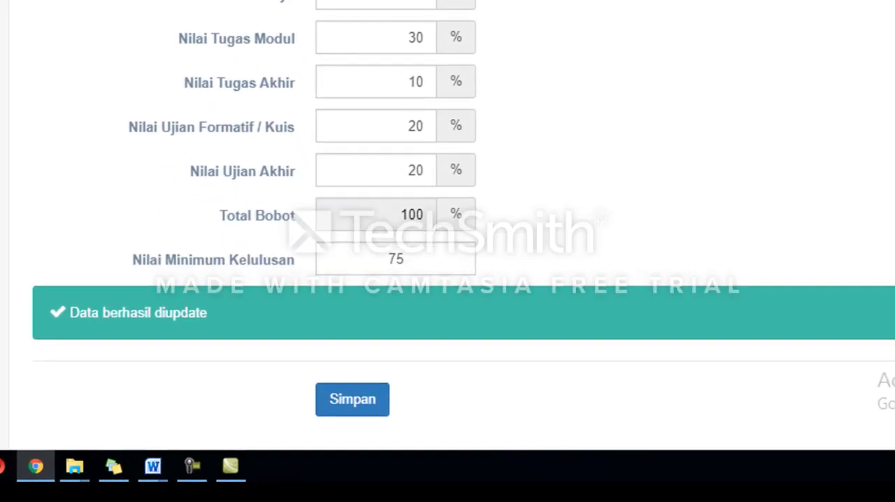
scroll(448, 223, up, 15)
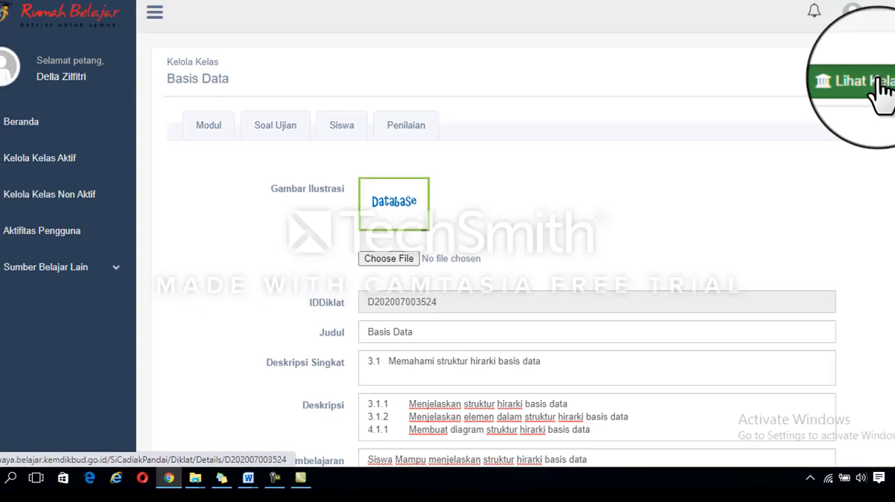
Step: Go to the list of active classes and open the detail page of the Basis Data class
click(880, 82)
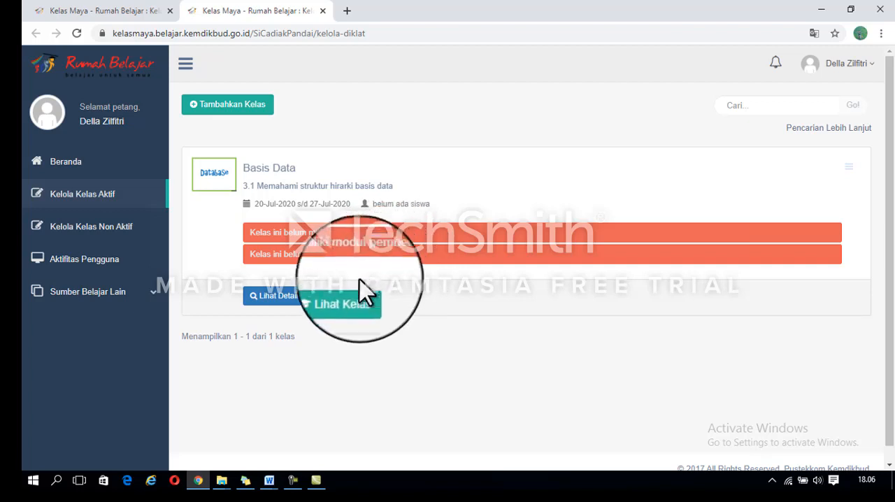
click(350, 299)
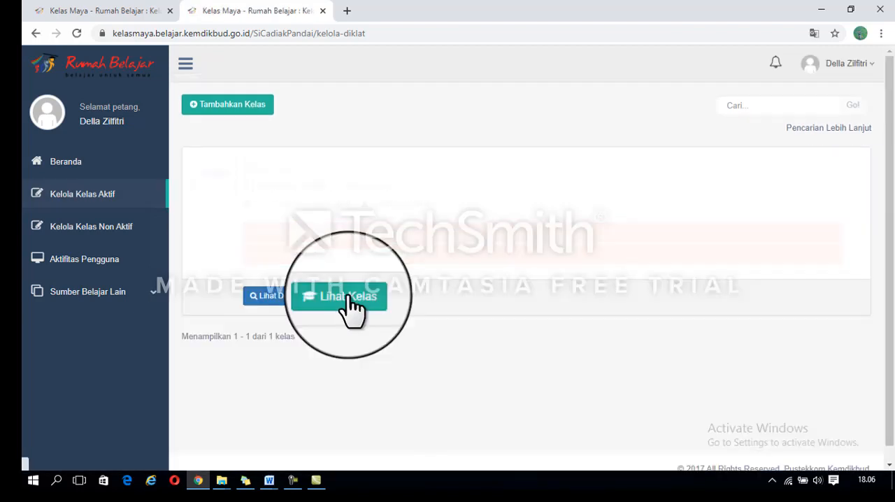
click(277, 297)
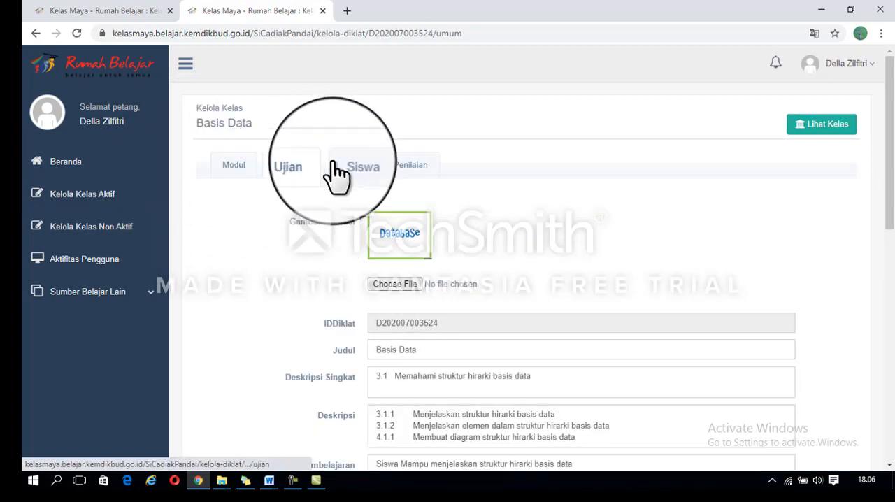
Step: Look through the Basis Data class's Modul, Soal Ujian, Siswa and Penilaian pages, and return to its Modul page
click(231, 178)
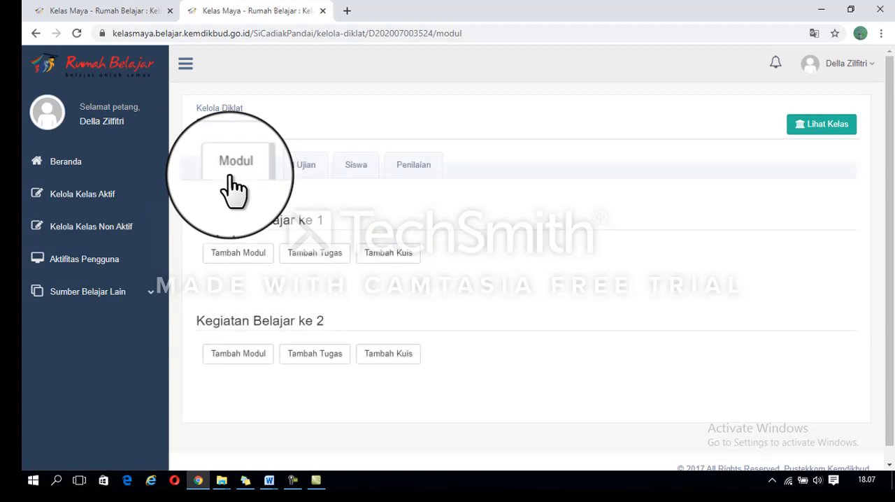
click(280, 168)
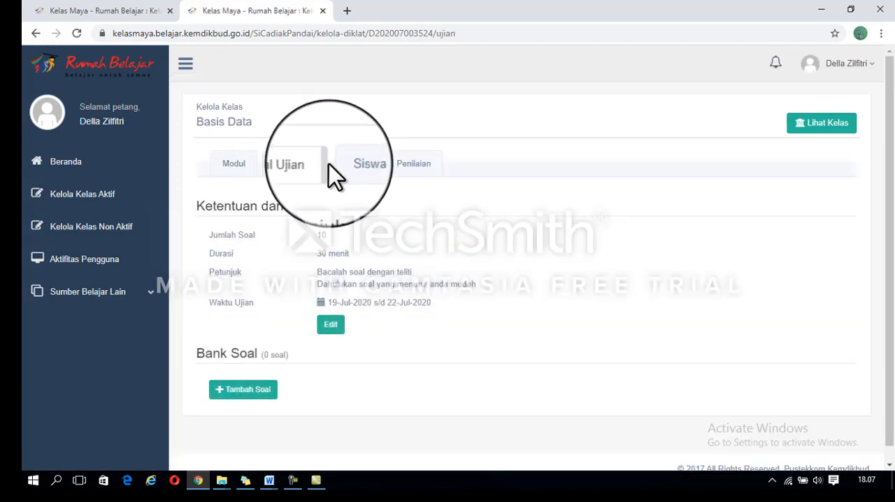
click(348, 171)
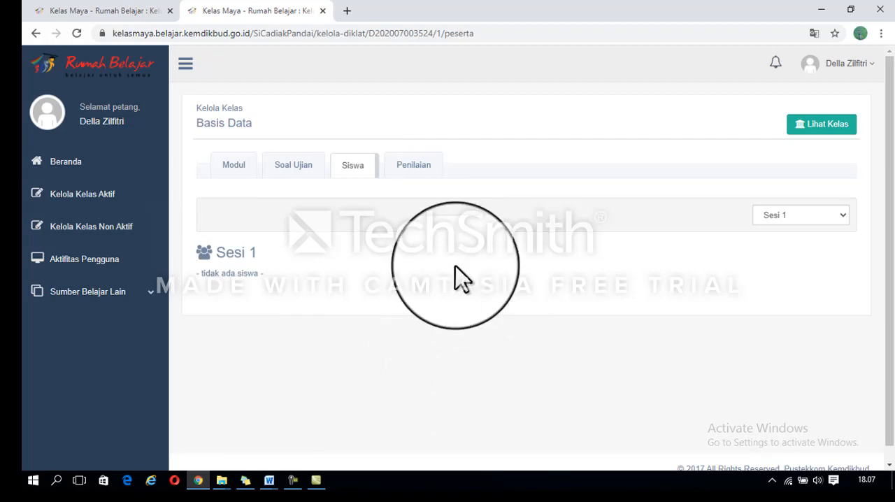
click(424, 172)
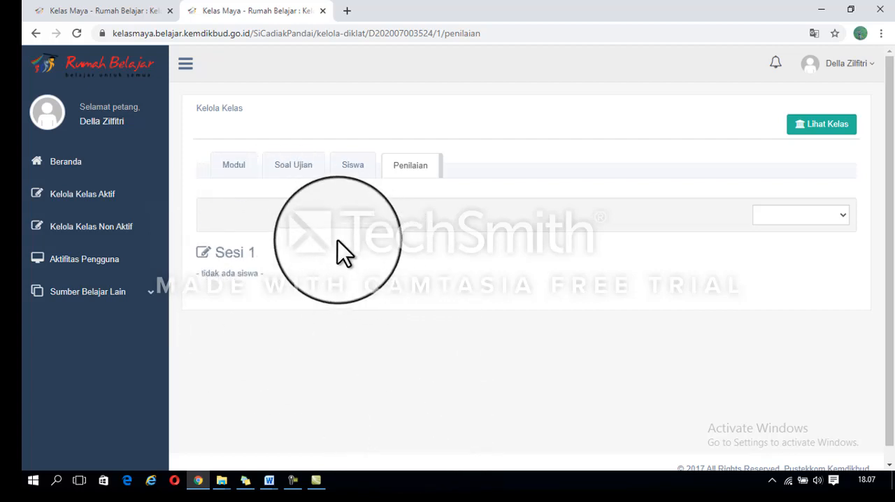
click(240, 169)
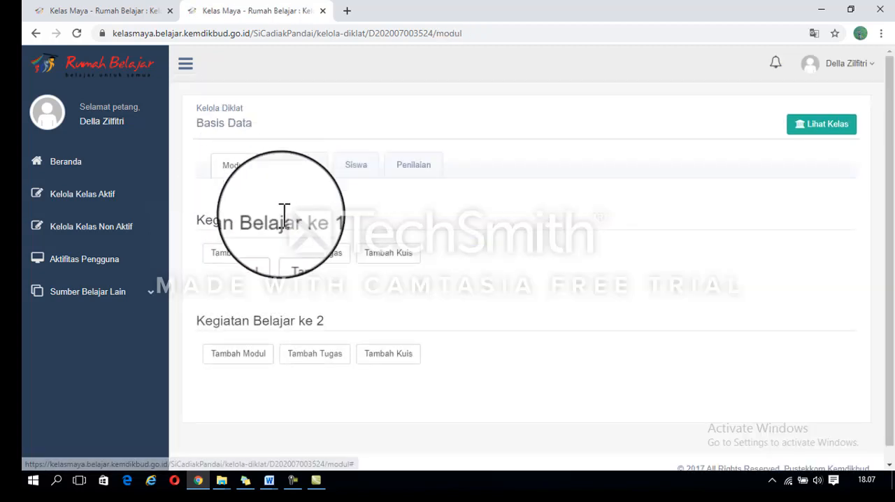
Step: Start a new module under Kegiatan Belajar ke 1, named Hirarki, with a Durasi Jam of 8
click(235, 262)
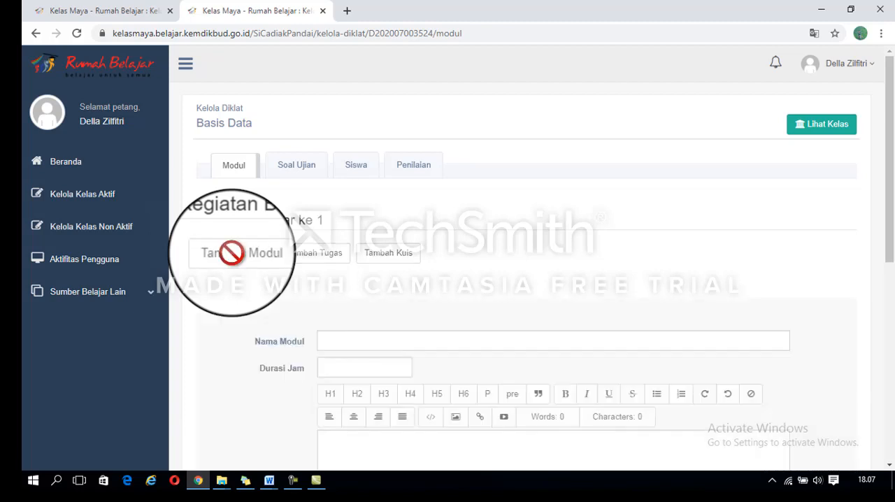
scroll(882, 279, down, 3)
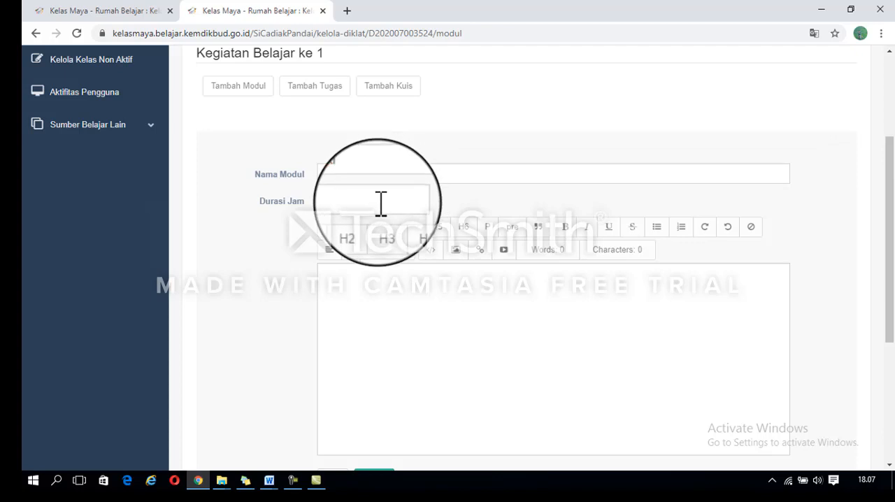
click(367, 280)
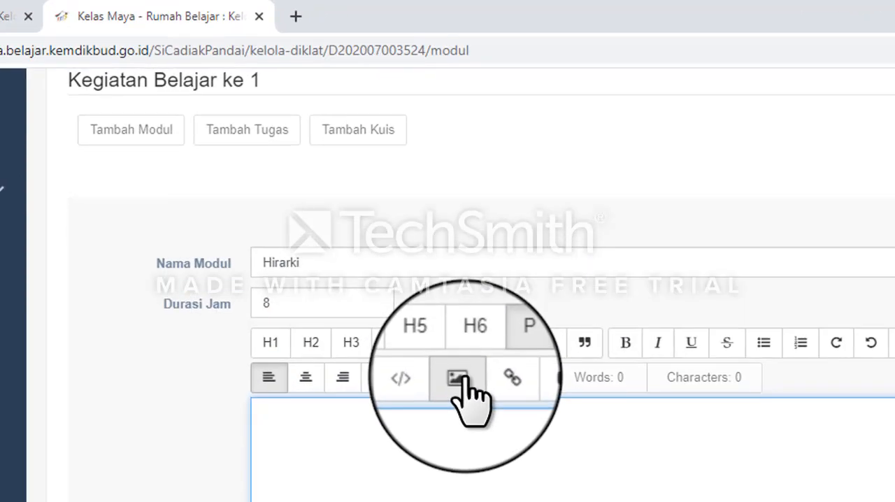
Step: Look at the module editor's image, link and YouTube video insertion dialogs, closing each without inserting anything
click(462, 382)
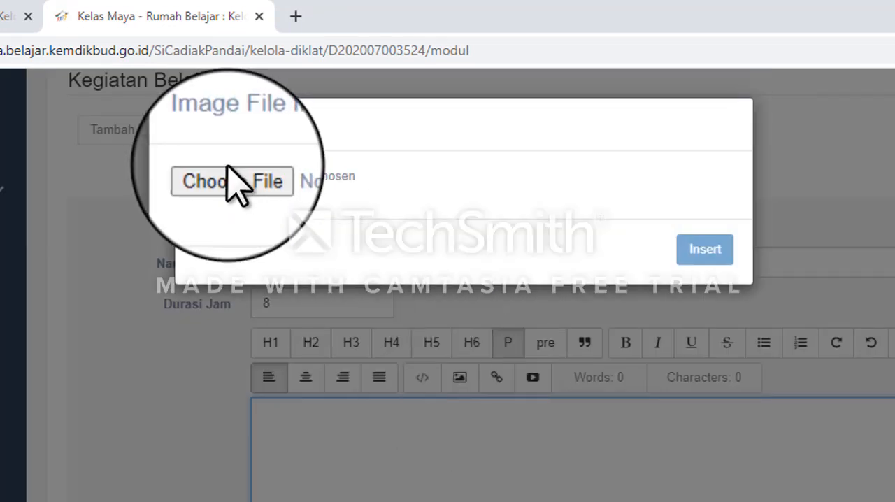
click(818, 242)
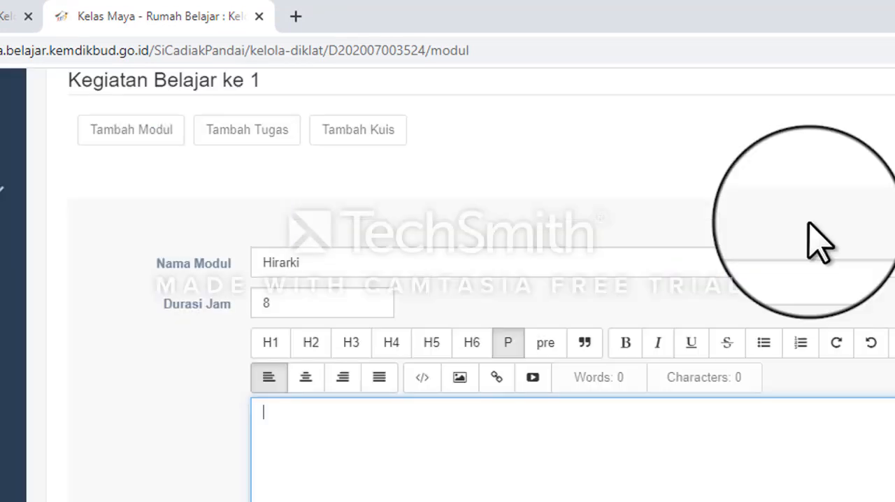
click(495, 378)
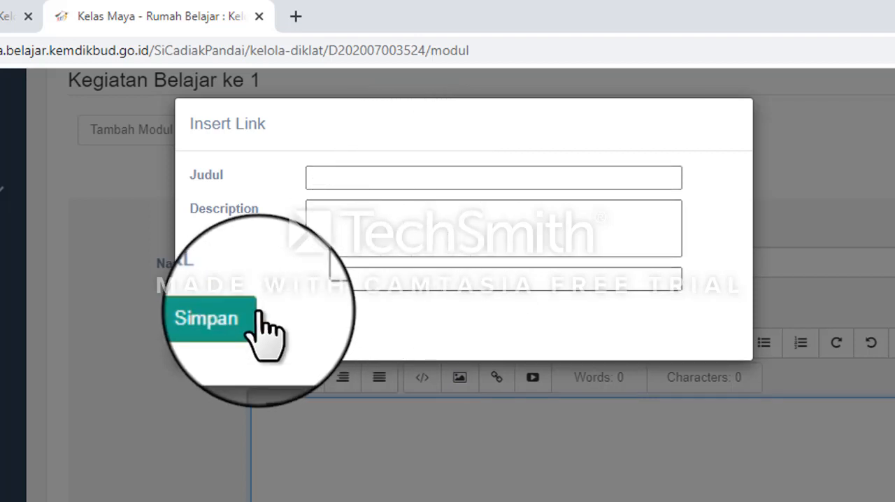
key(Escape)
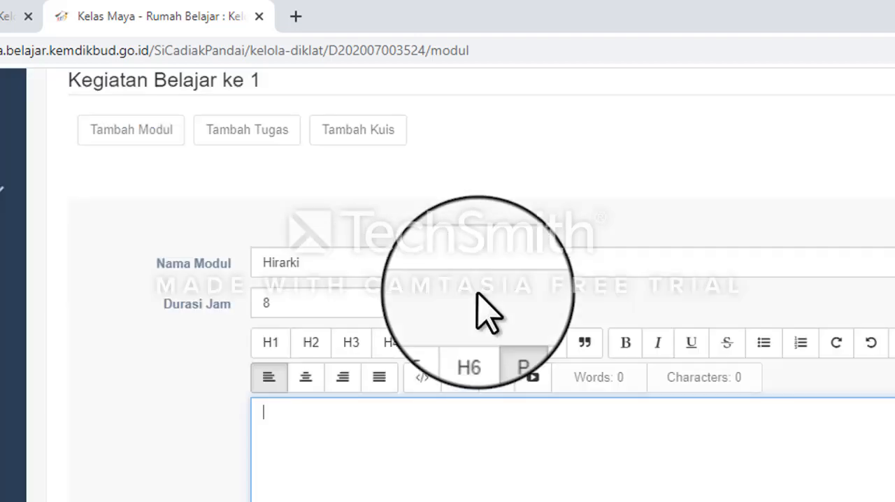
click(533, 378)
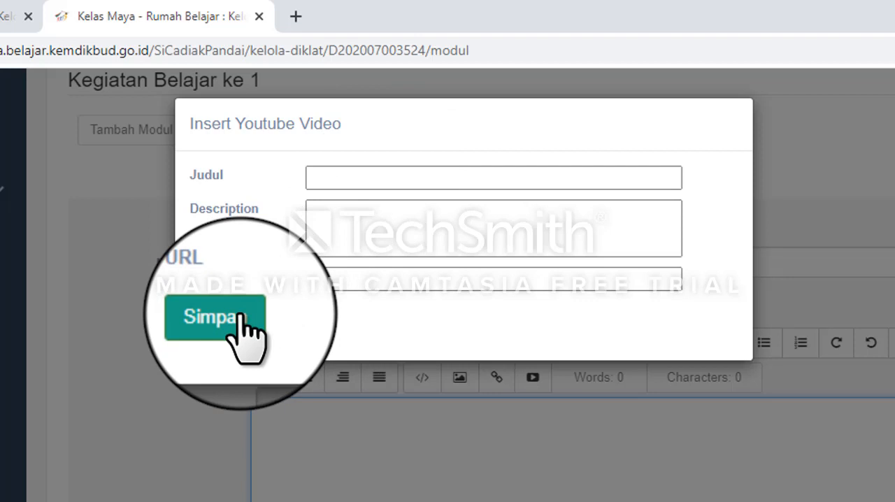
click(572, 392)
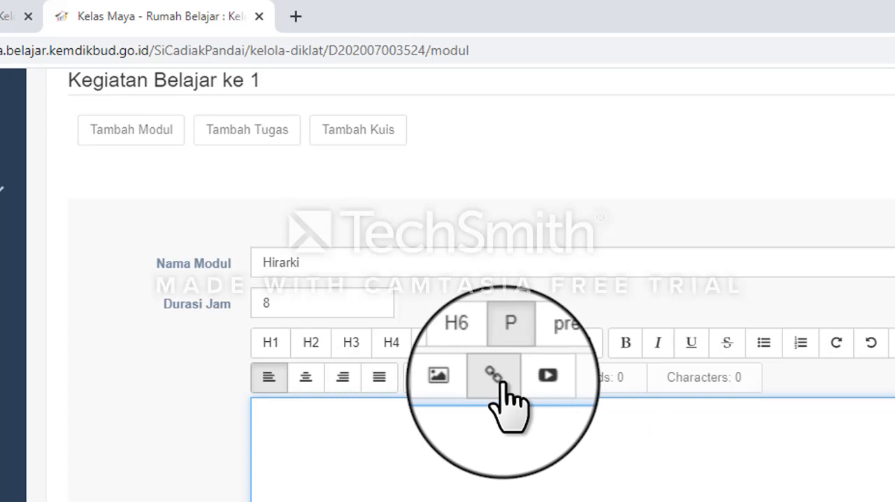
Step: Insert a link titled "modul 1" with description "hirarki" and the suggested drive.google.com/open URL into the Hirarki module, and save the module
click(496, 379)
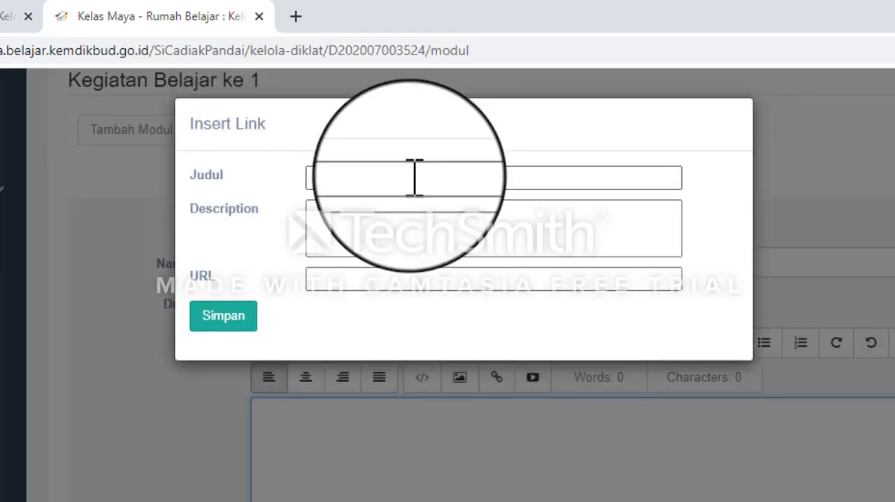
click(415, 178)
text(Modul)
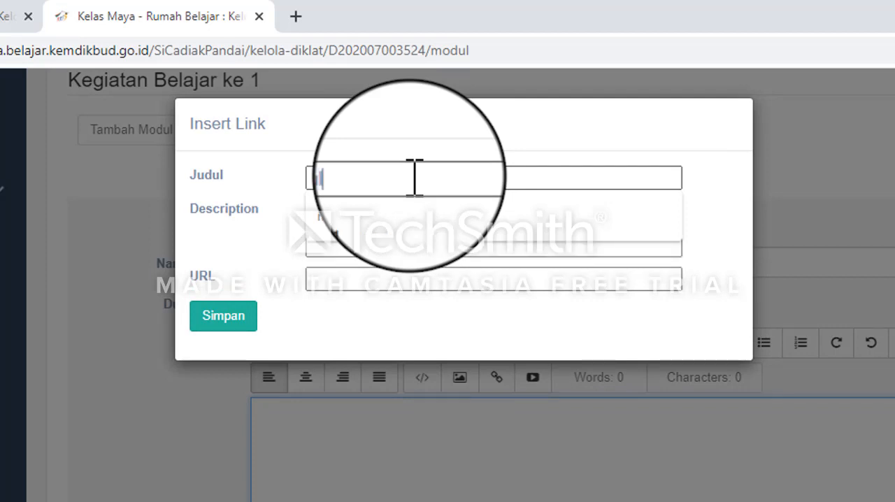
text( 1)
click(394, 212)
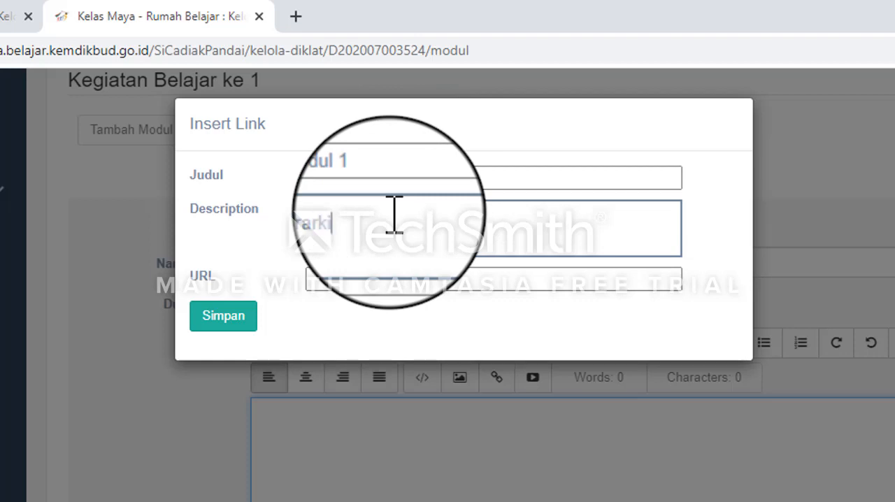
click(374, 278)
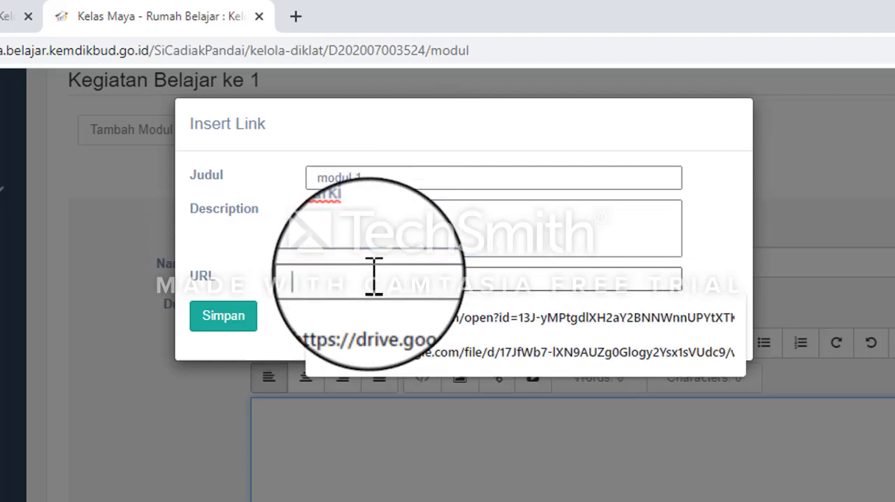
click(374, 321)
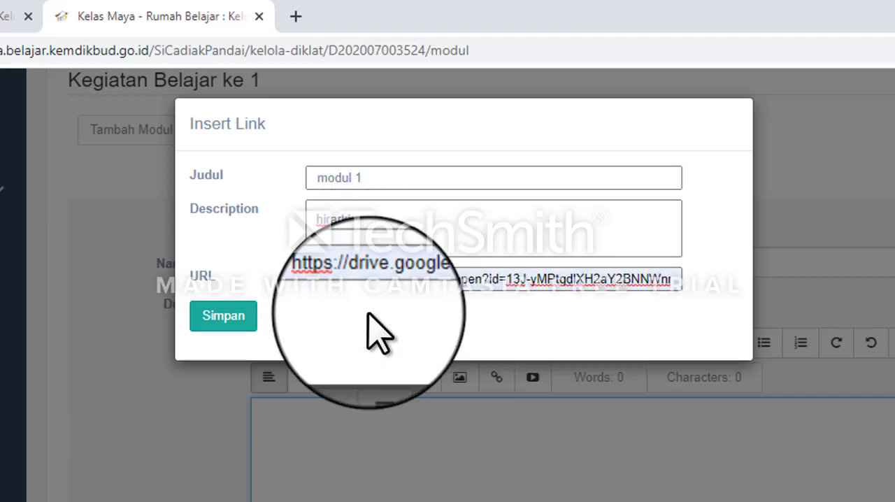
click(224, 316)
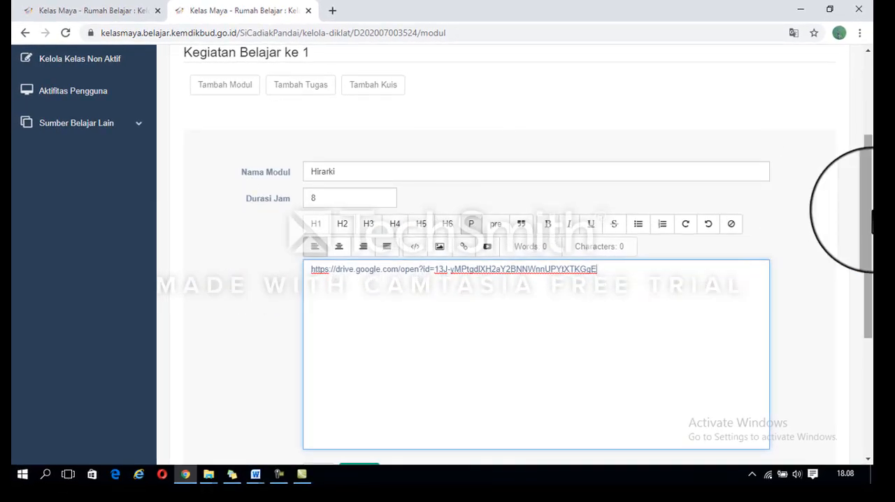
drag(867, 210, 867, 306)
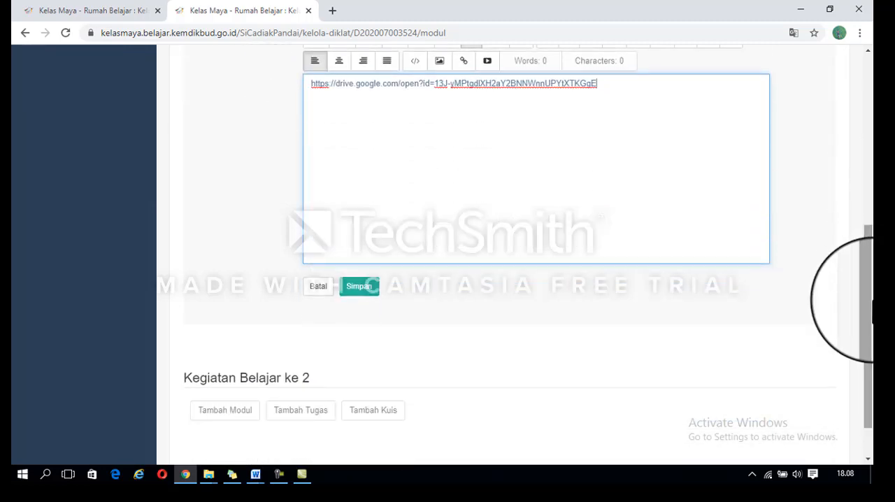
click(367, 288)
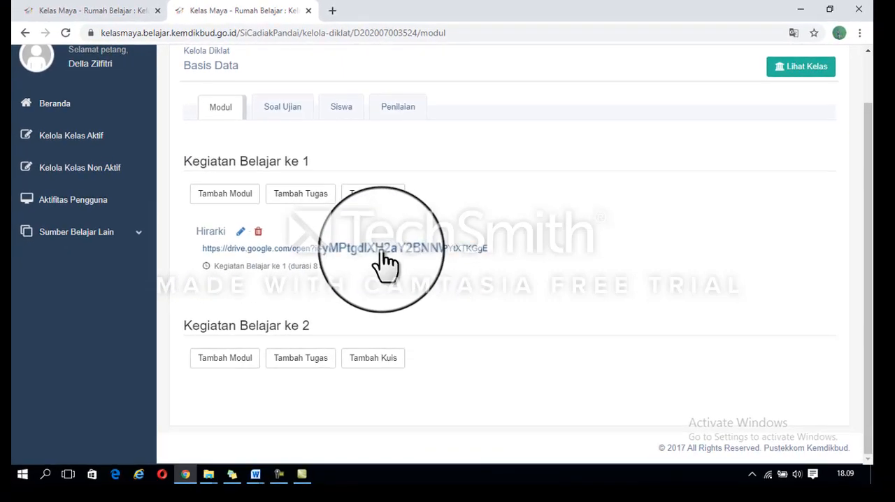
Step: View the Hirarki module's linked Google Drive PDF through to its end, close it and return to the class's Modul page
click(385, 262)
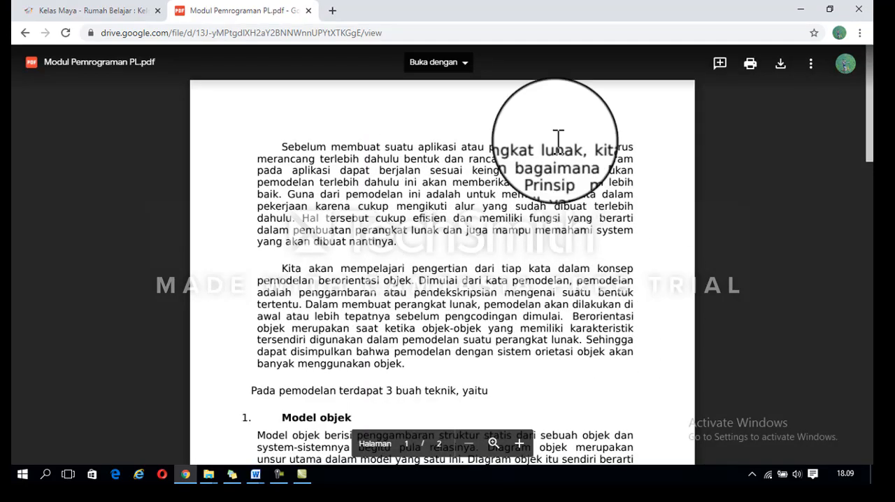
scroll(870, 192, down, 4)
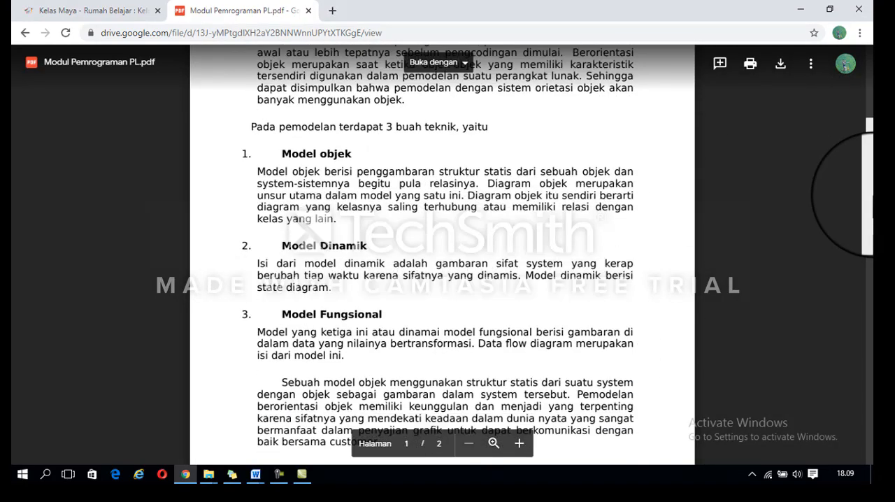
drag(869, 192, 868, 426)
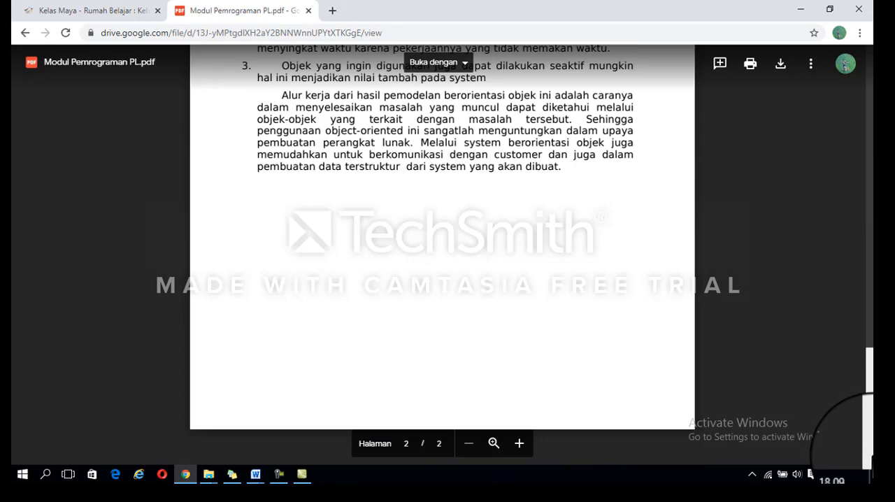
scroll(846, 381, up, 3)
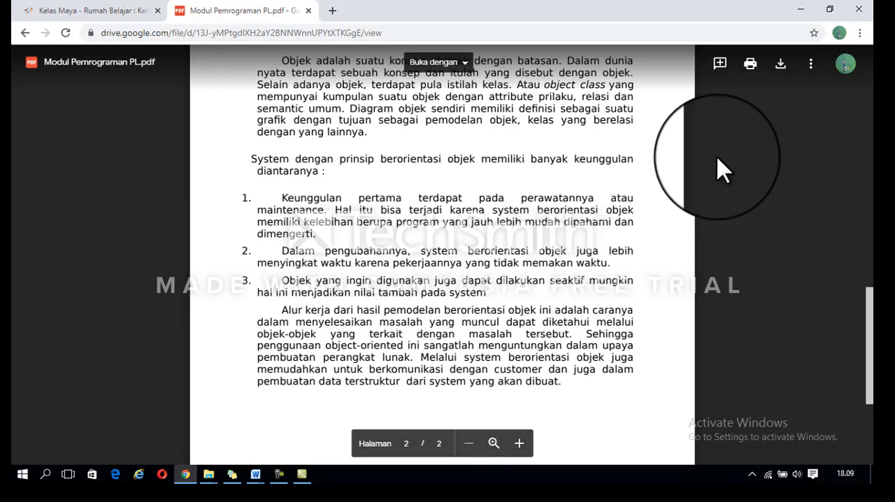
click(303, 10)
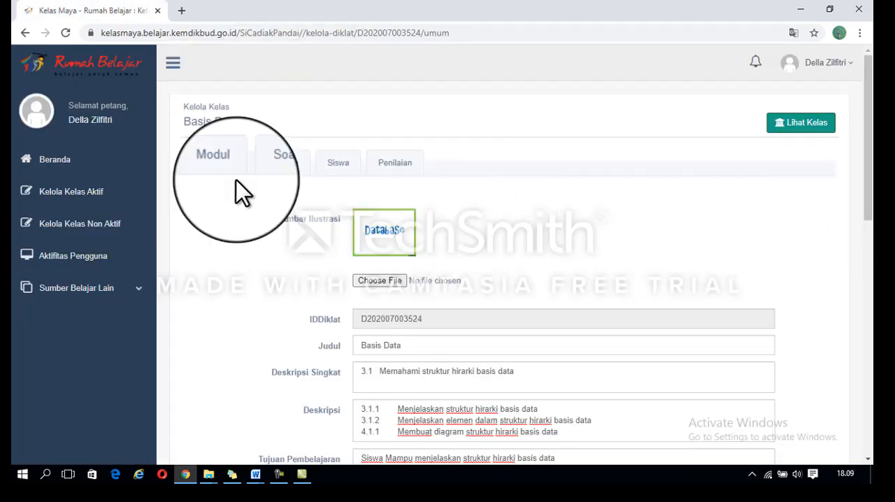
click(221, 168)
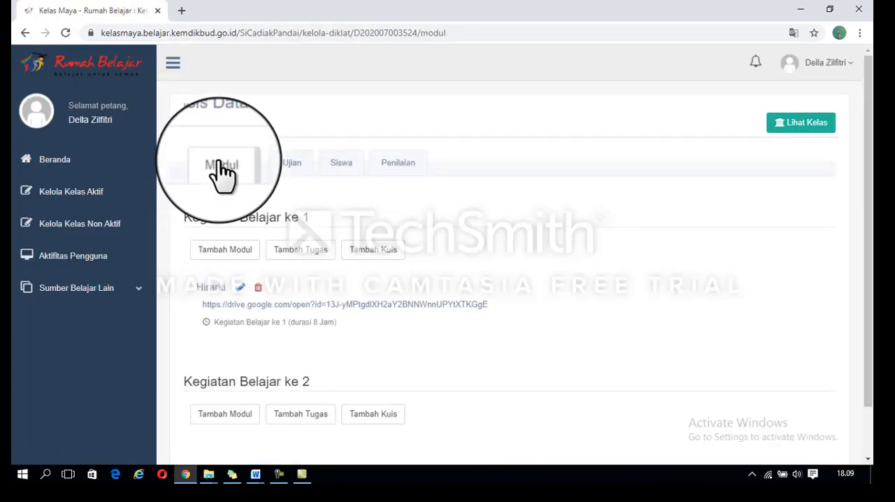
Step: Open the new assignment form under Kegiatan Belajar ke 1 and look through its name, duration, due date and content fields
click(297, 249)
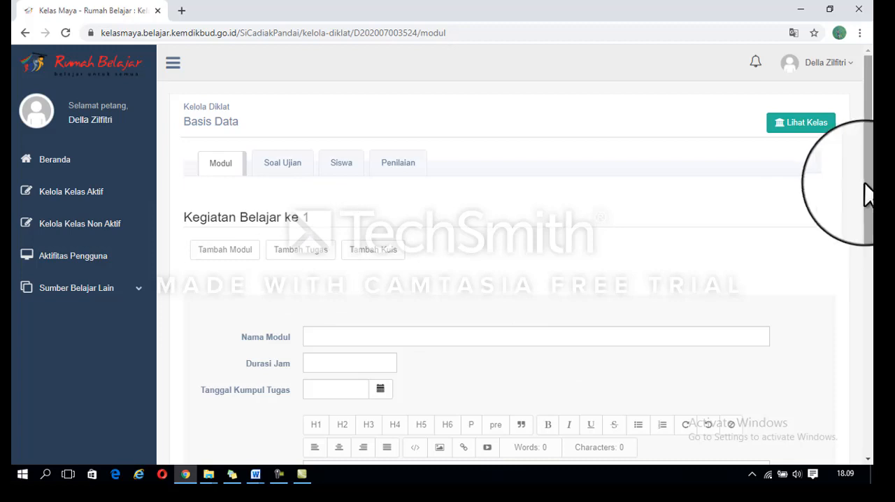
drag(867, 195, 866, 278)
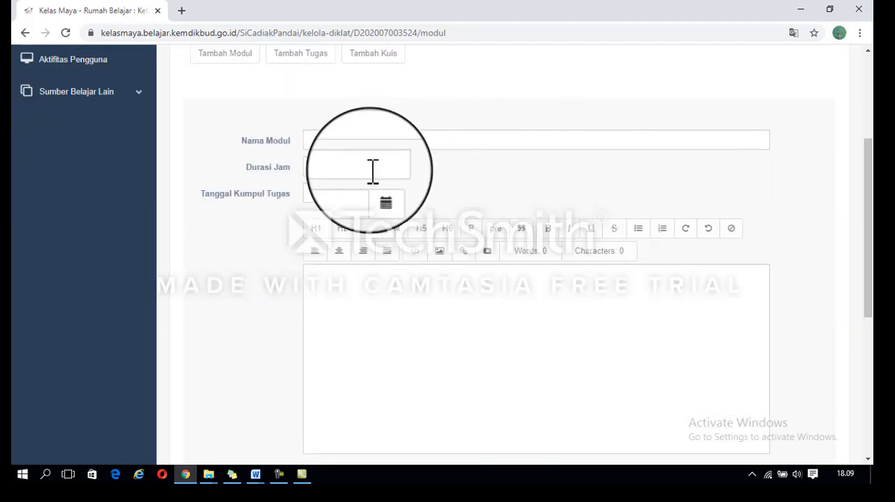
click(341, 194)
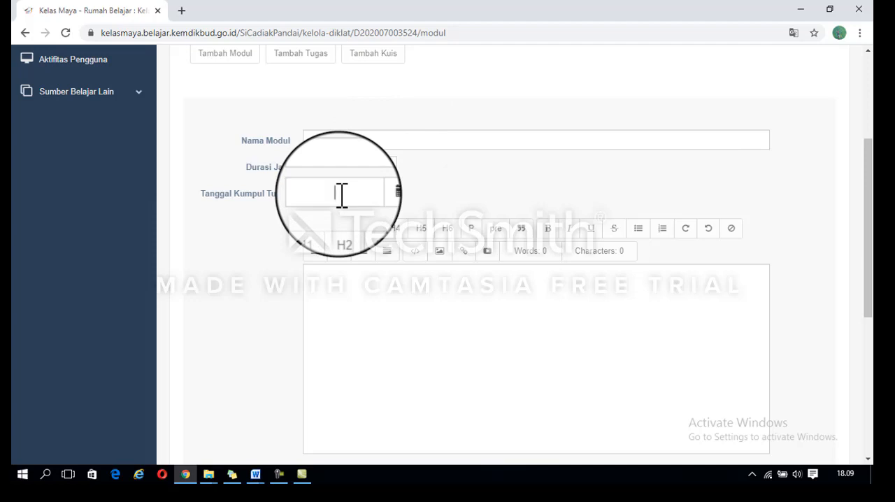
drag(865, 238, 866, 249)
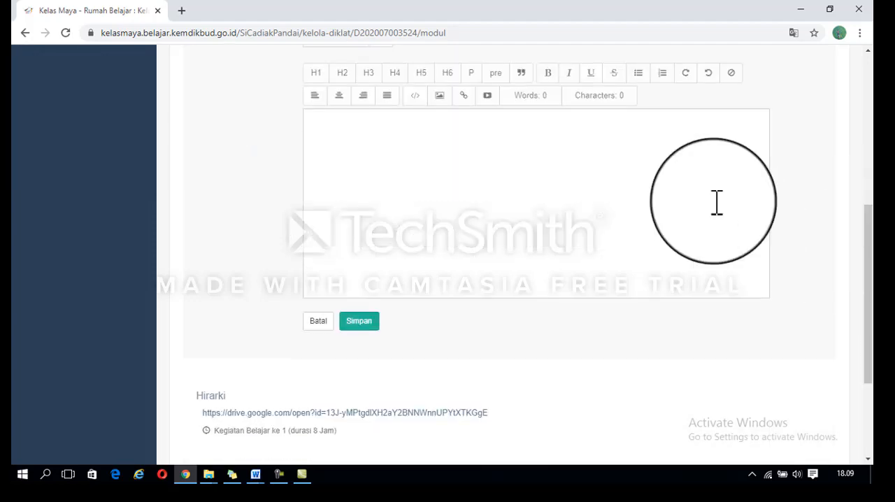
click(420, 146)
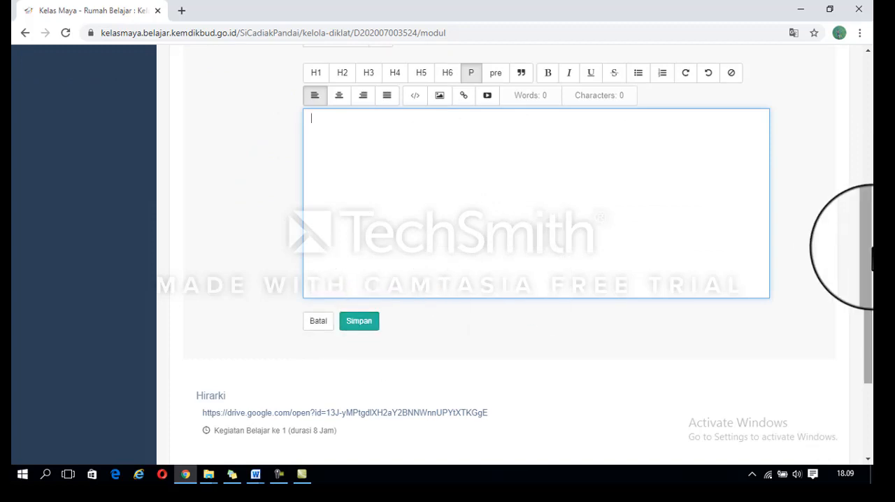
drag(872, 246, 869, 54)
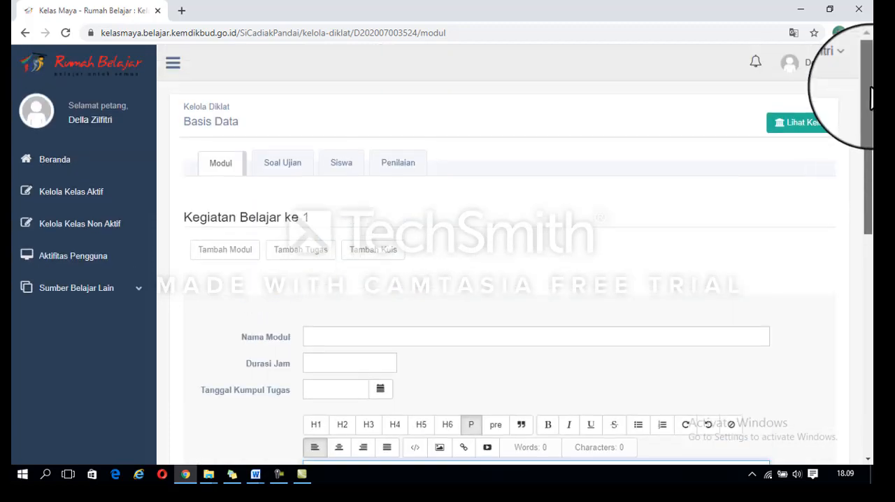
Step: Open the Basis Data exam rules for editing and review the question count, duration, instructions and dates
click(289, 168)
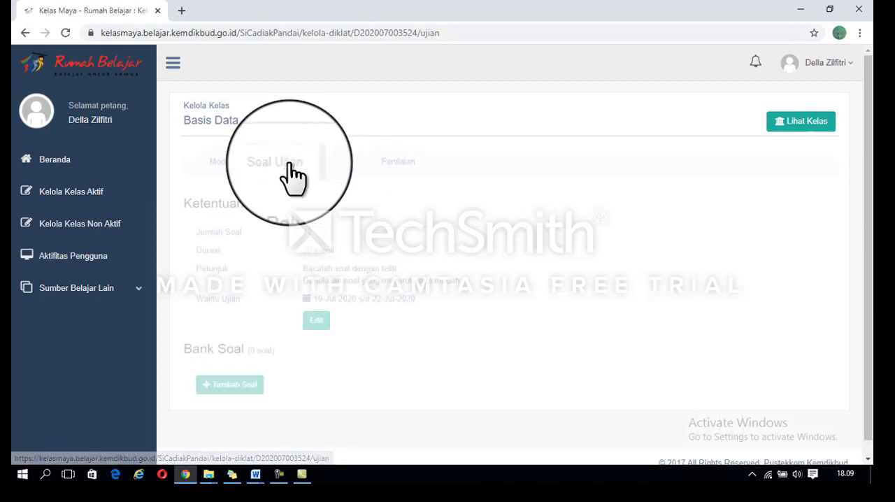
click(316, 323)
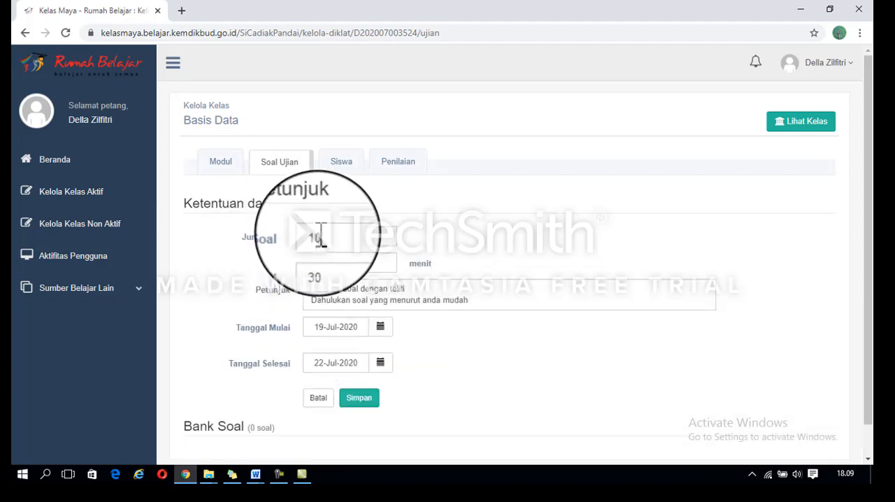
click(326, 265)
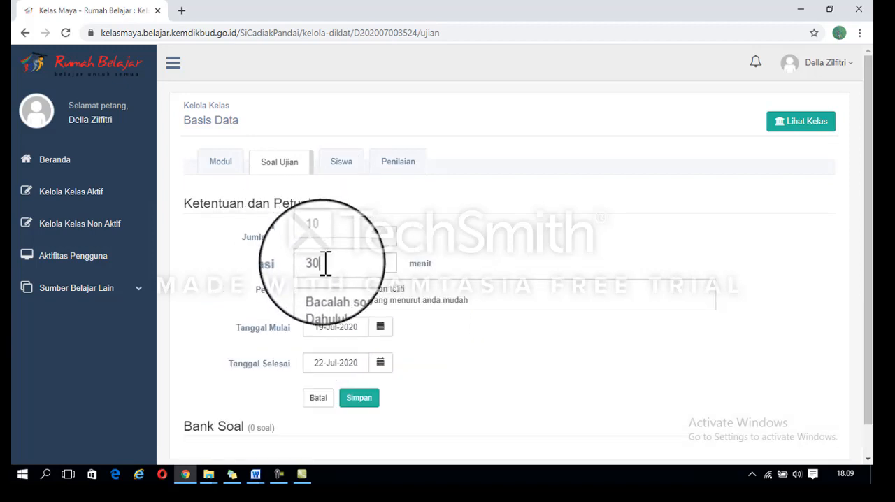
click(335, 293)
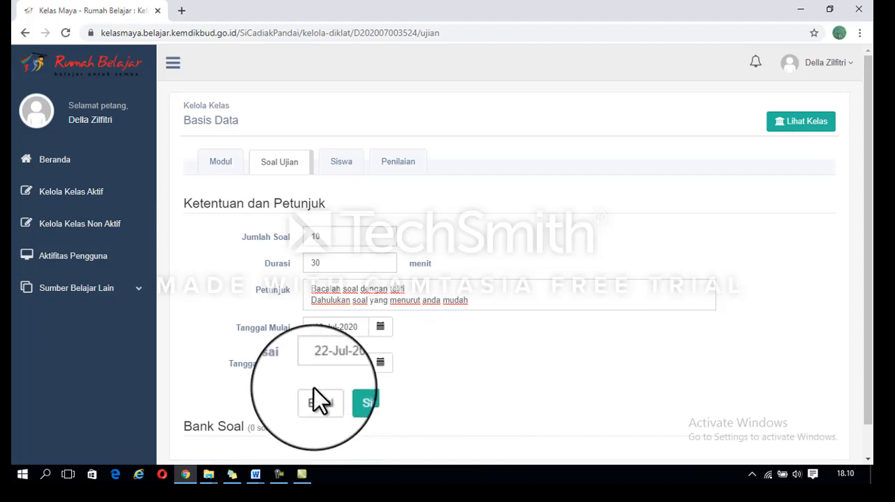
Step: Check the class's Siswa page and open the Basis Data class view
click(342, 170)
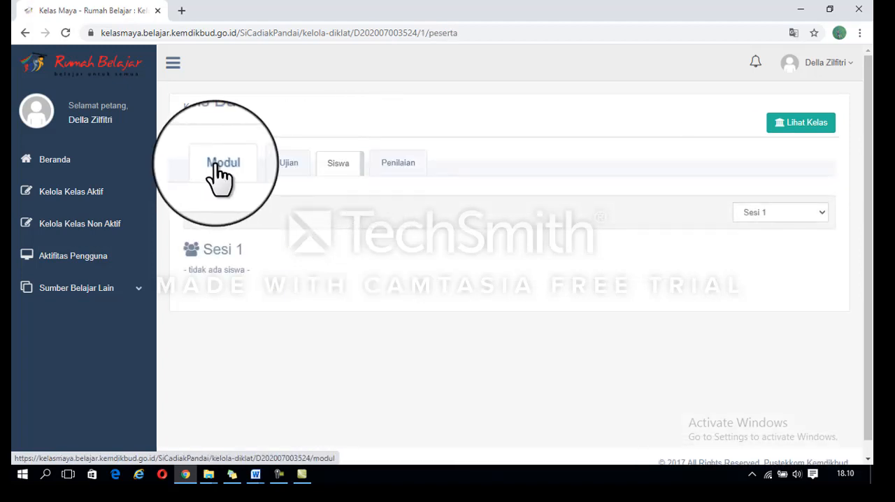
click(804, 124)
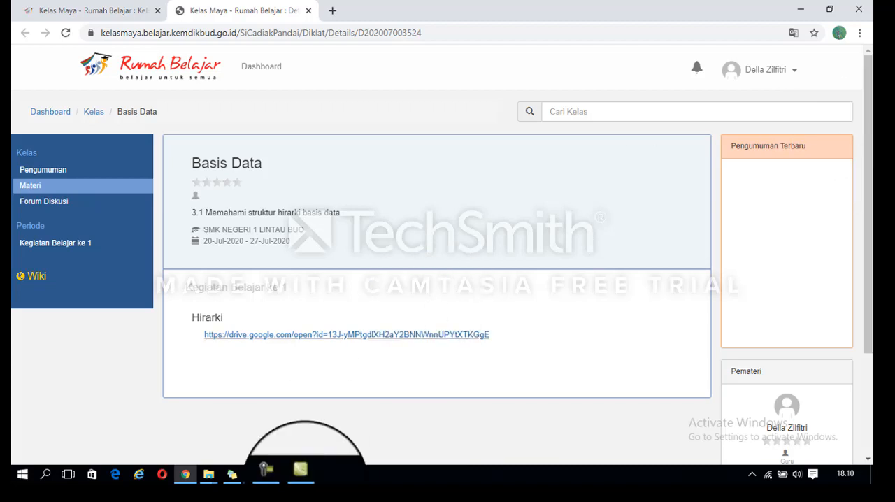
click(280, 475)
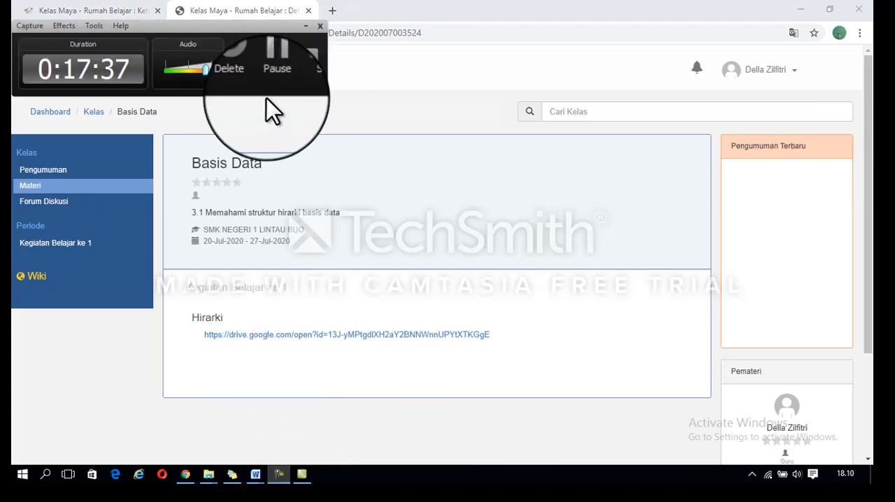
click(275, 66)
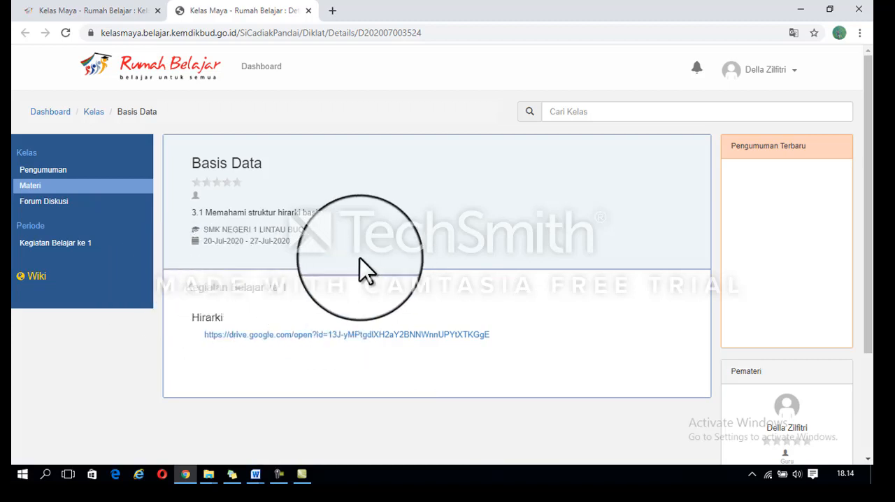
click(279, 476)
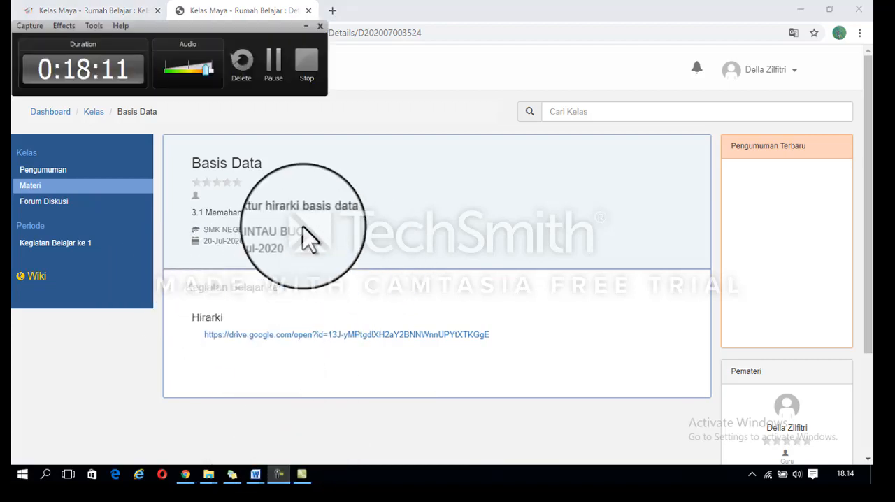
click(276, 64)
click(276, 64)
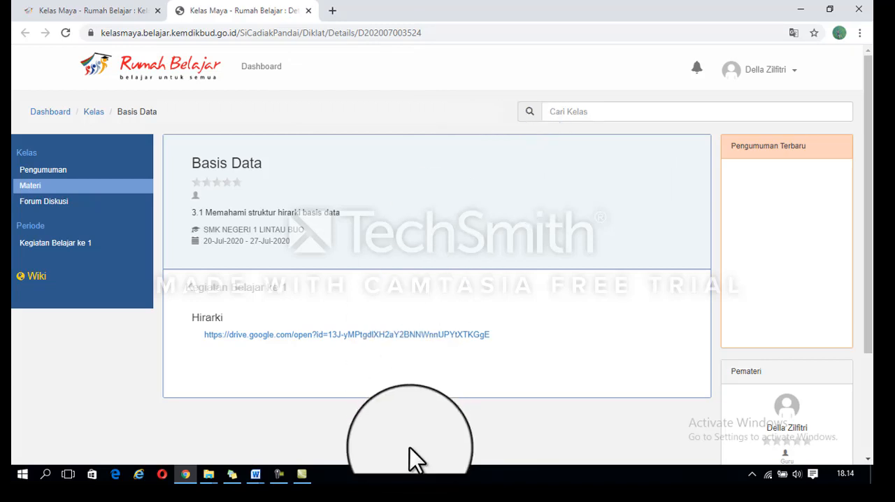
mouse_move(284, 472)
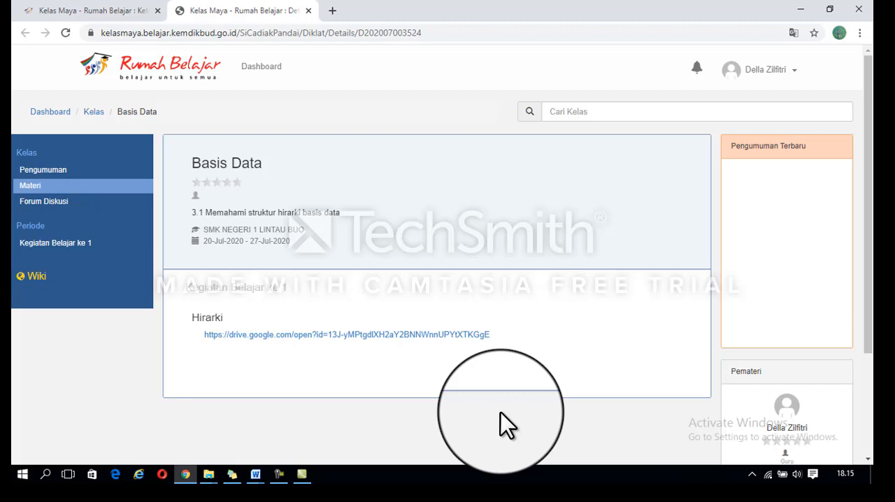
click(283, 481)
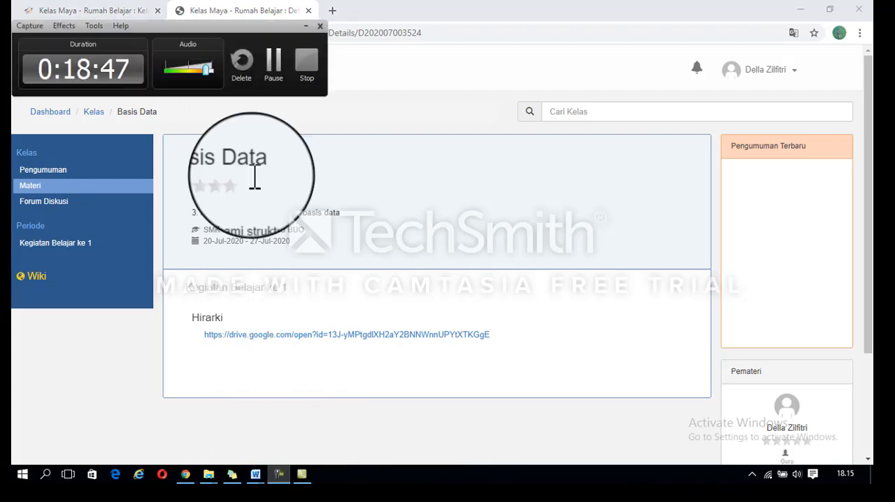